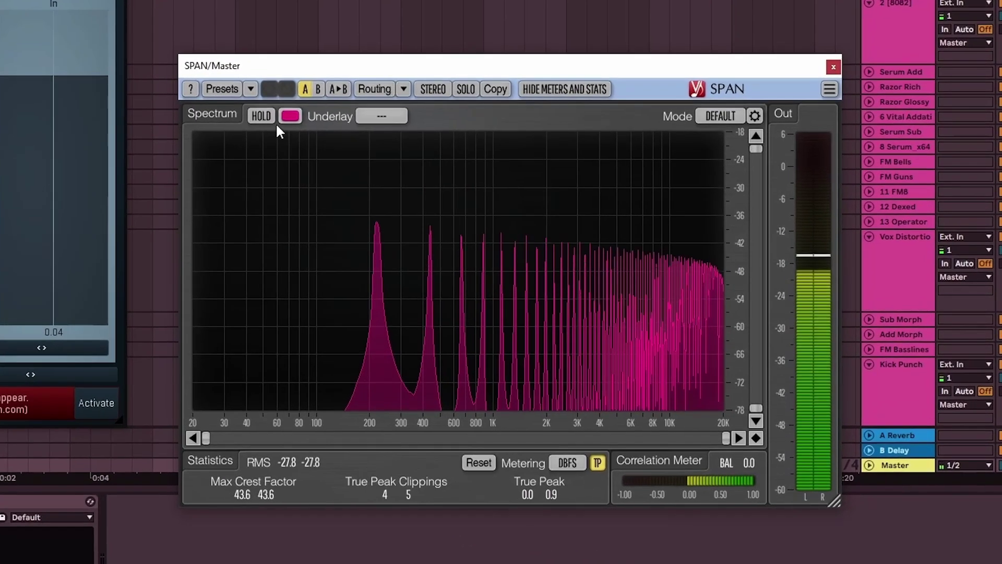
# - Open the SPAN analyser on the 808 audio track and reposition its window beside the clips
pyautogui.click(437, 171)
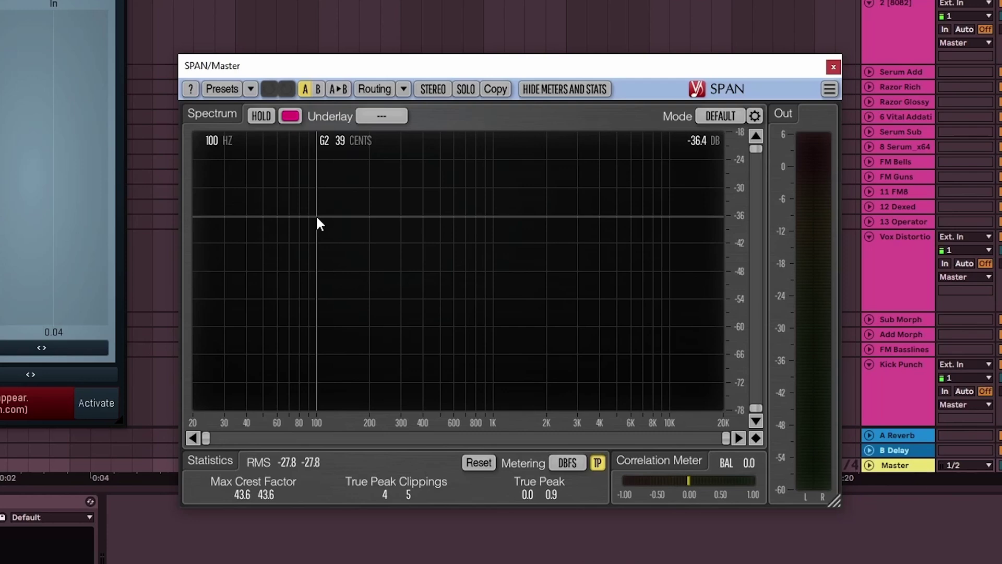
pyautogui.press('space')
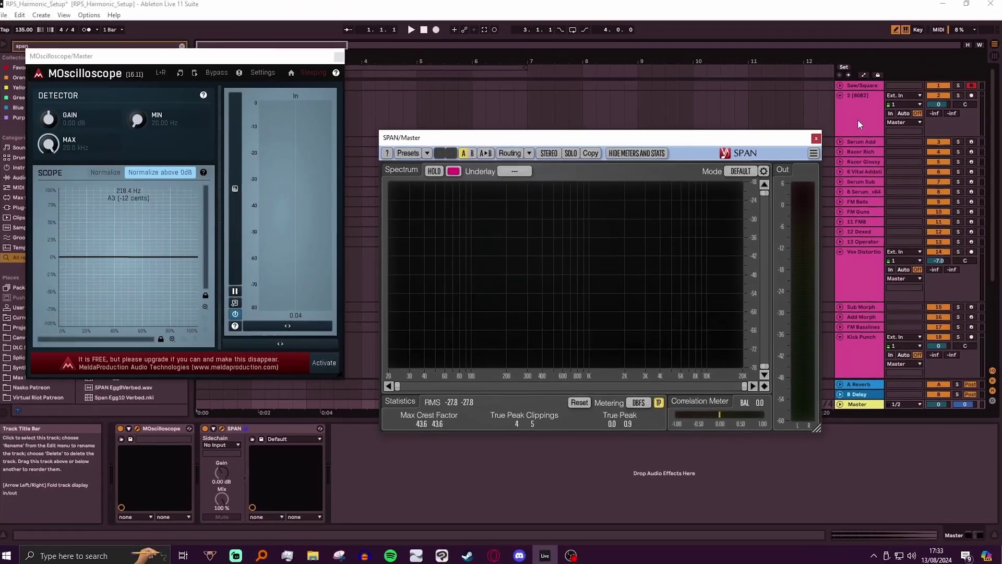
pyautogui.click(895, 36)
pyautogui.click(142, 427)
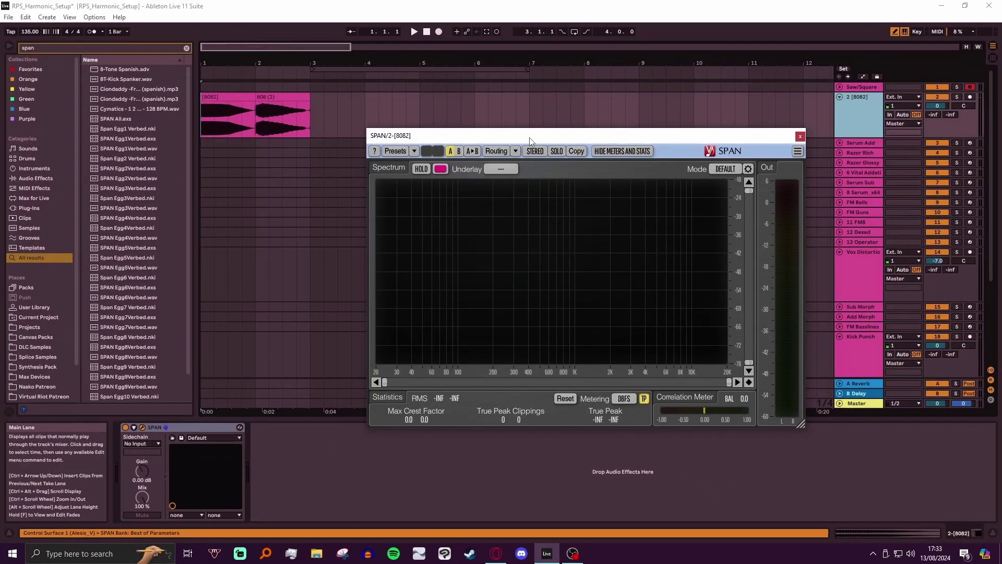
pyautogui.moveTo(549, 140); pyautogui.dragTo(522, 131)
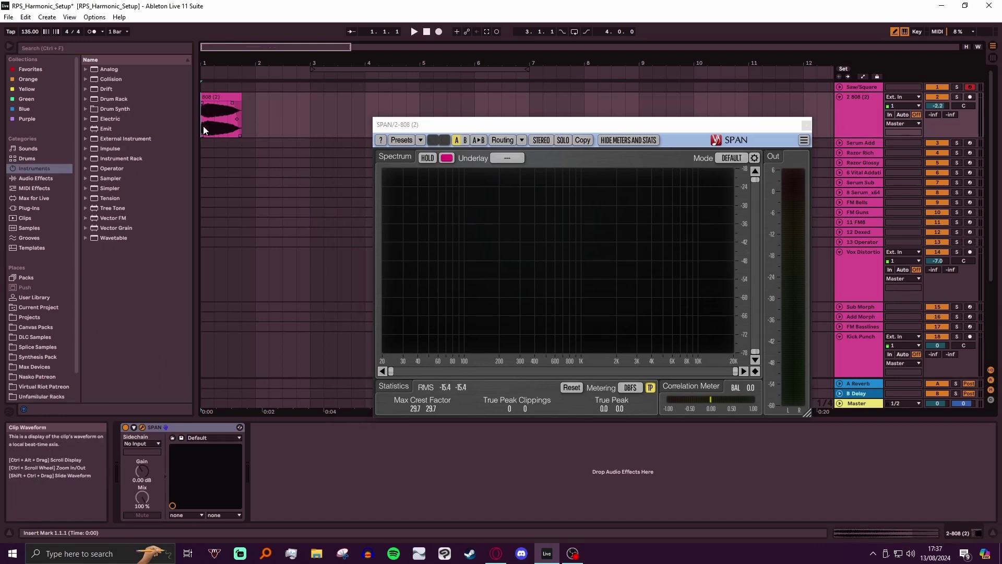
# - Play the 808 clip and examine its frequency content in the SPAN spectrum
pyautogui.press('space')
pyautogui.click(425, 158)
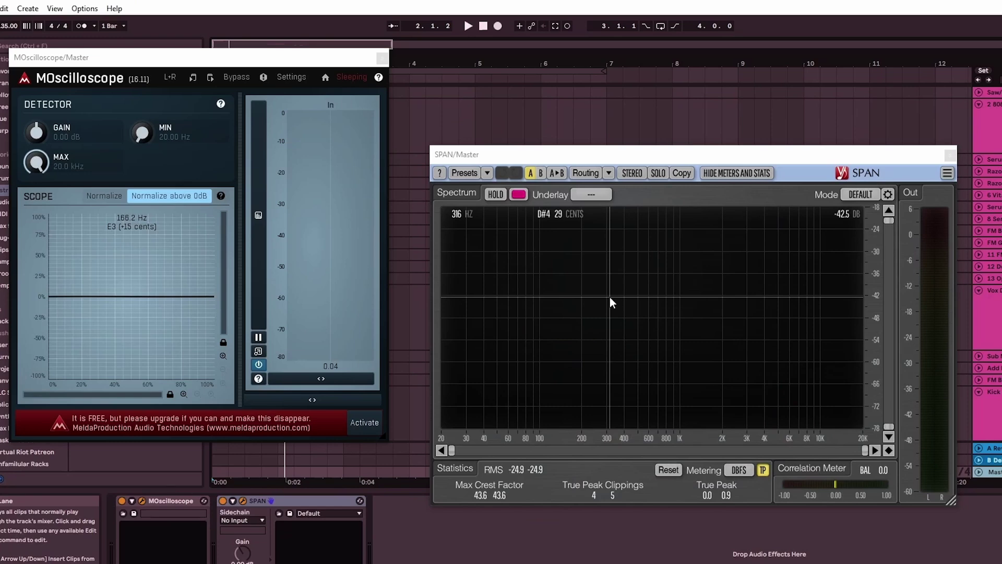
pyautogui.click(495, 195)
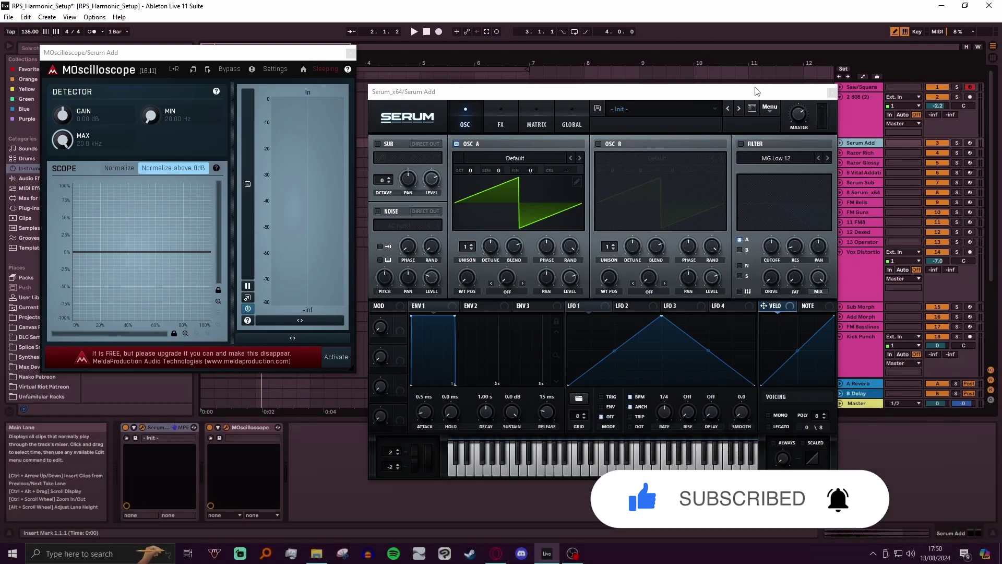
# - Open Serum's oscillator A wavetable editor on the Serum Add track, clear the harmonics and draw only the first harmonic
pyautogui.click(578, 182)
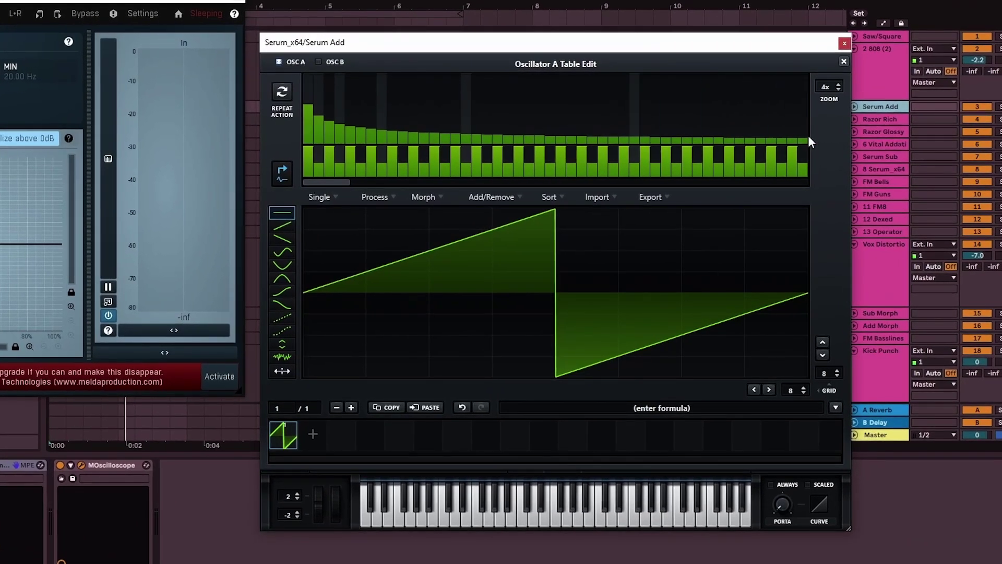
pyautogui.rightClick(429, 99)
pyautogui.click(501, 125)
pyautogui.moveTo(314, 111); pyautogui.dragTo(306, 83)
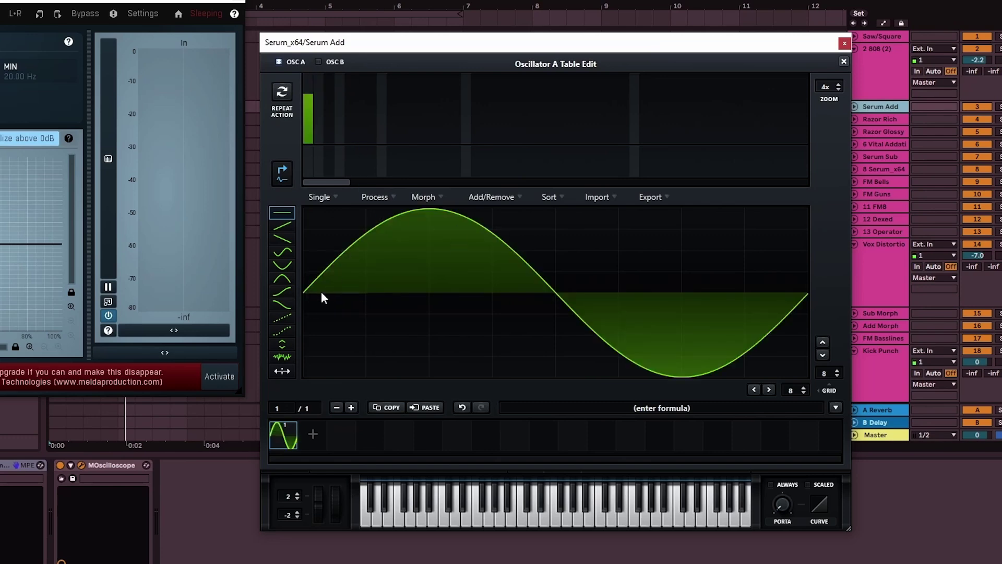
# - Alternate the wavetable between only the first harmonic and only the second harmonic
pyautogui.moveTo(306, 111)
pyautogui.mouseDown()
pyautogui.moveTo(316, 143)
pyautogui.moveTo(320, 81)
pyautogui.mouseUp()
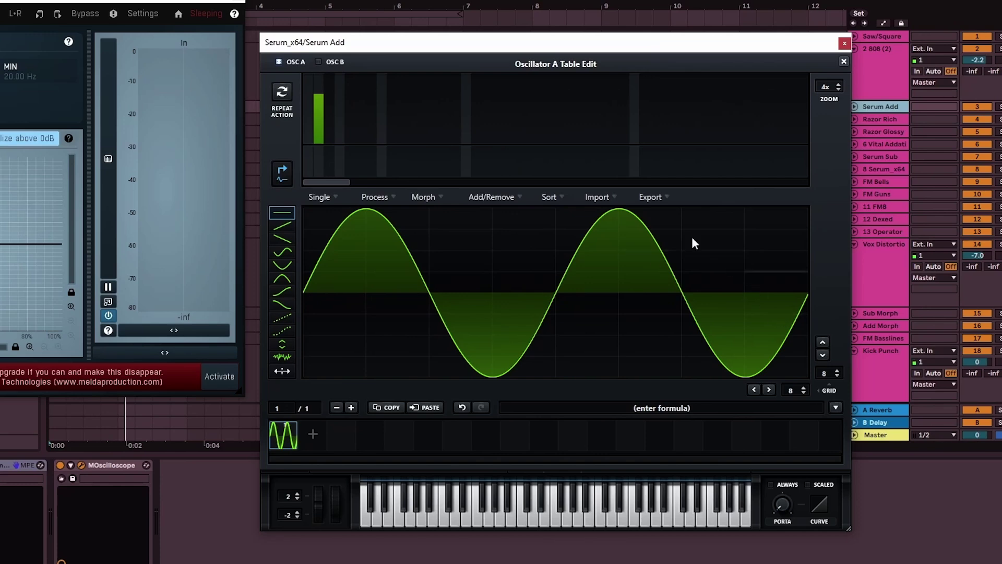
pyautogui.moveTo(320, 142); pyautogui.dragTo(302, 52)
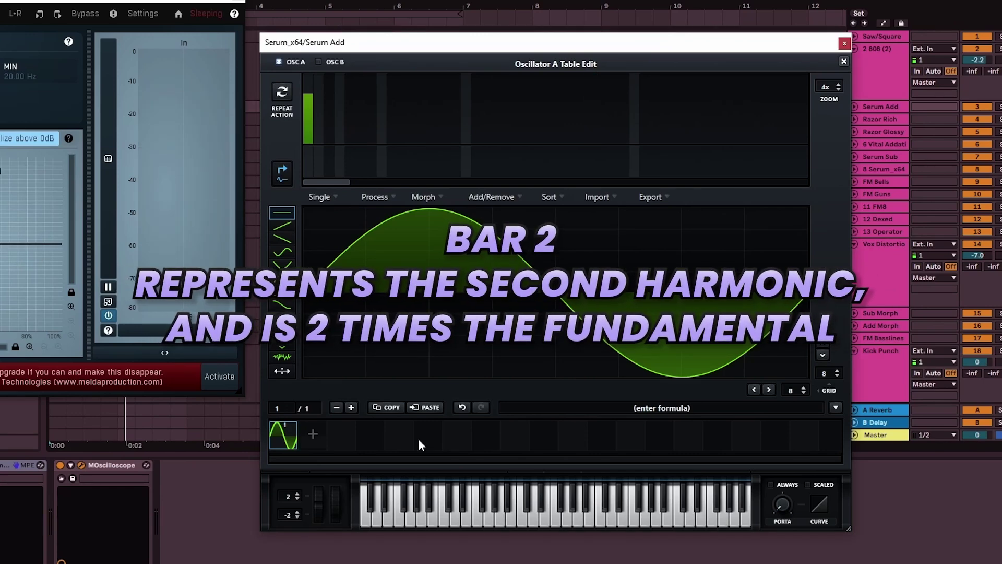
pyautogui.moveTo(306, 161); pyautogui.dragTo(318, 76)
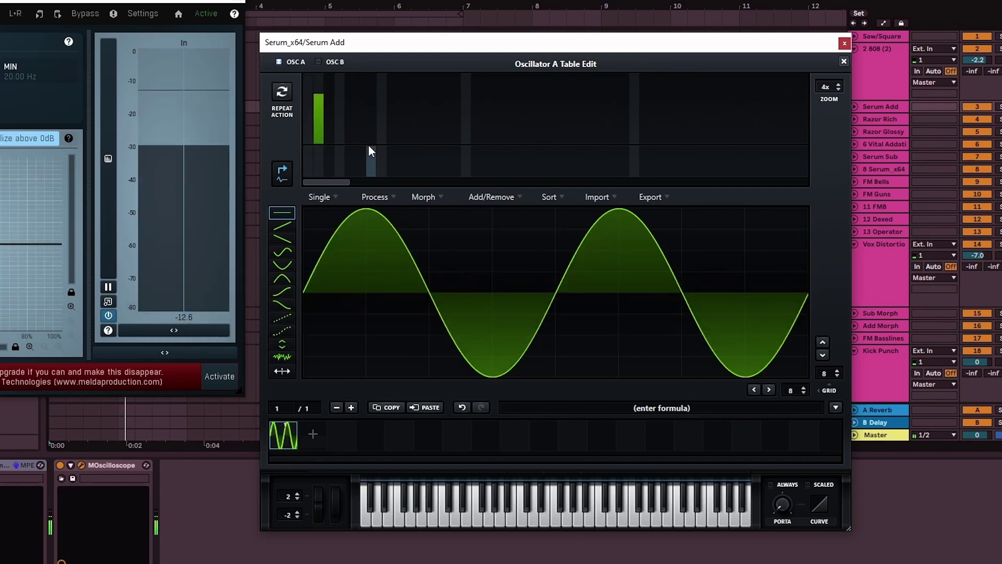
# - Build a complex waveform by adding bin 3 and several scattered higher harmonics at varying heights above the first harmonic
pyautogui.moveTo(320, 111)
pyautogui.mouseDown()
pyautogui.moveTo(320, 148)
pyautogui.moveTo(332, 94)
pyautogui.mouseUp()
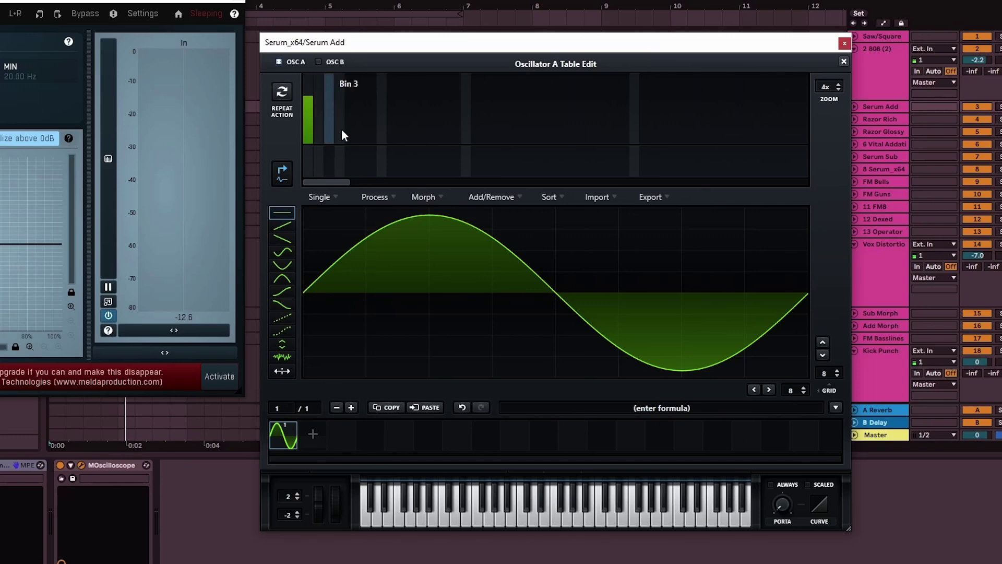
pyautogui.moveTo(392, 131); pyautogui.dragTo(403, 117)
pyautogui.click(445, 128)
pyautogui.click(487, 130)
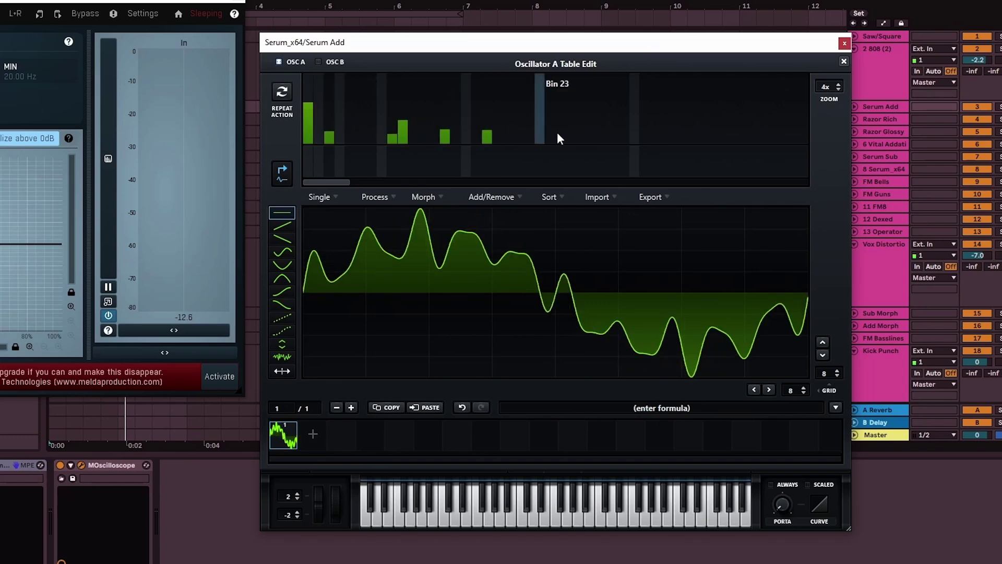
pyautogui.click(571, 132)
pyautogui.click(645, 130)
pyautogui.click(497, 115)
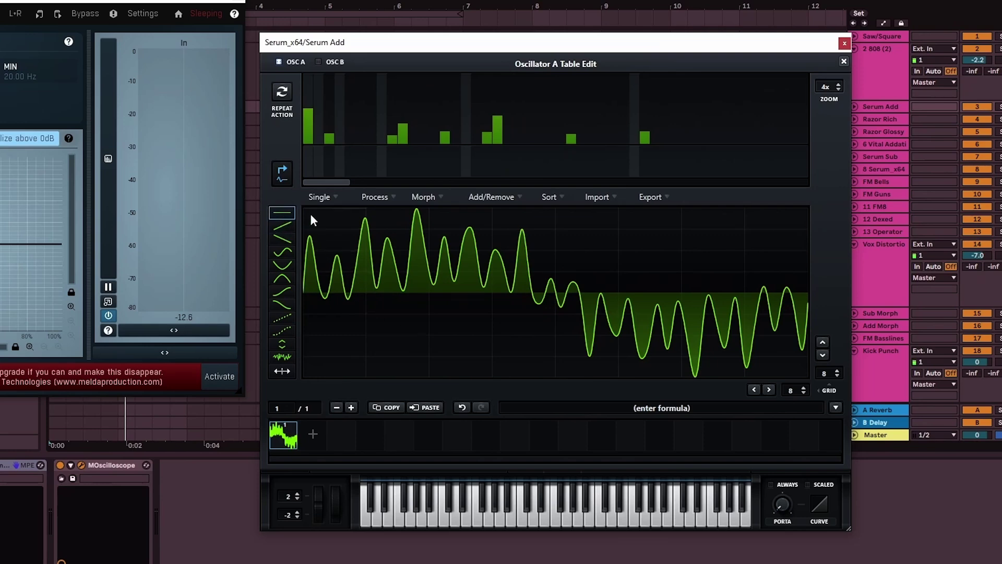
pyautogui.moveTo(311, 214)
pyautogui.mouseDown()
pyautogui.moveTo(355, 212)
pyautogui.moveTo(559, 298)
pyautogui.moveTo(691, 282)
pyautogui.moveTo(739, 367)
pyautogui.moveTo(613, 287)
pyautogui.moveTo(456, 325)
pyautogui.moveTo(548, 252)
pyautogui.mouseUp()
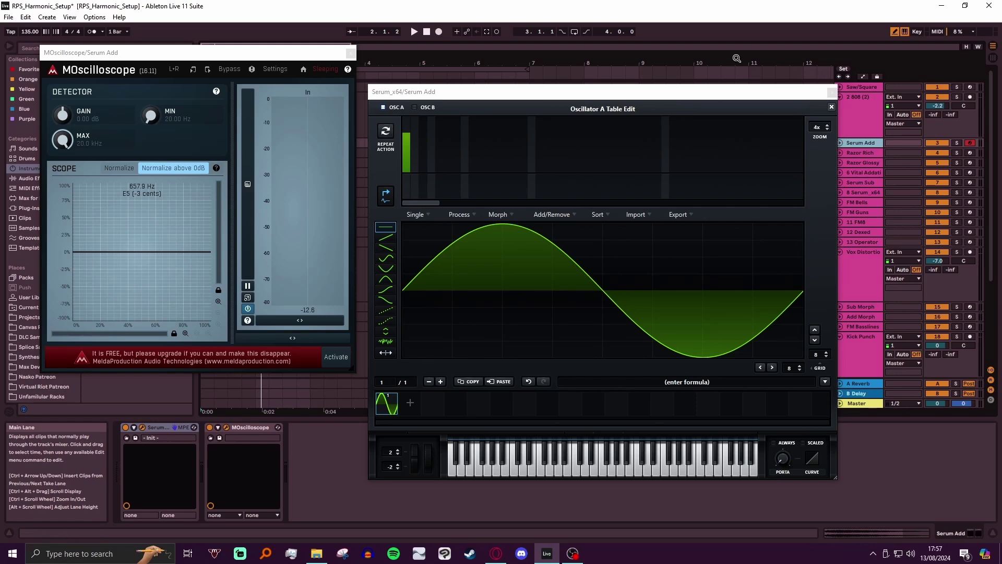
# - Bring up the Reaktor Razor patches on the Razor Rich and Razor Glossy tracks
pyautogui.click(862, 152)
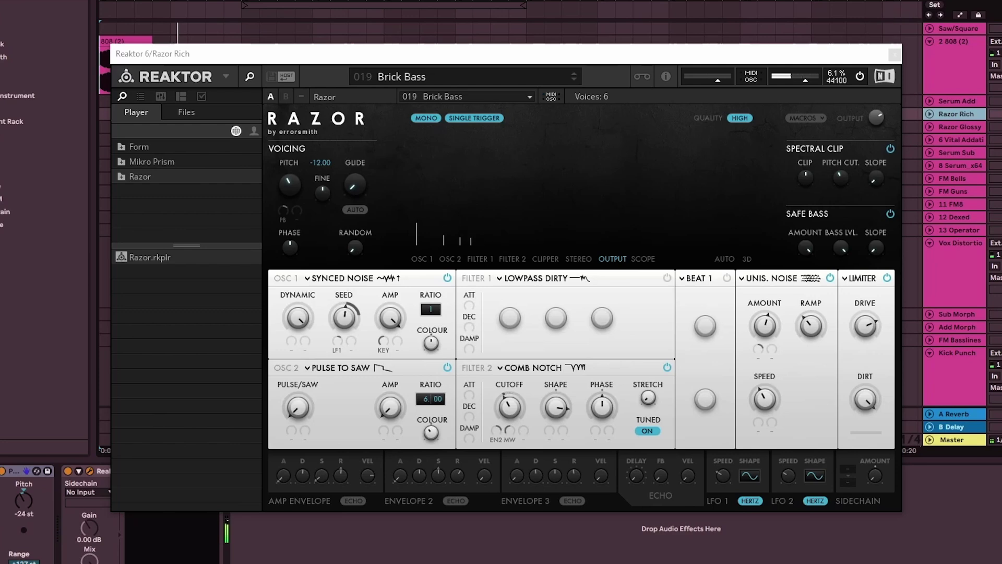
pyautogui.click(960, 127)
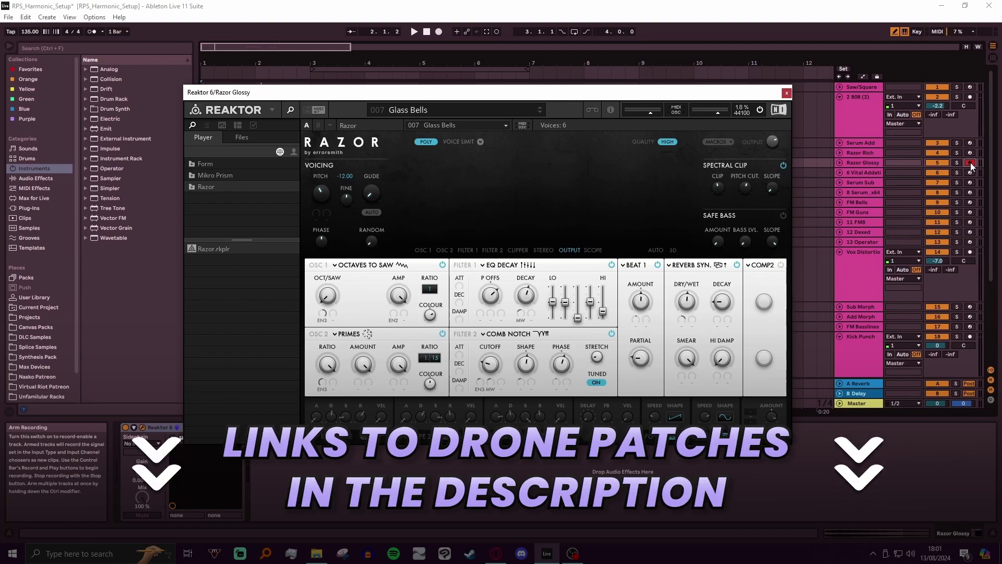
# - Open the Vital synth on the 6 Vital Addotives track to inspect it
pyautogui.click(860, 173)
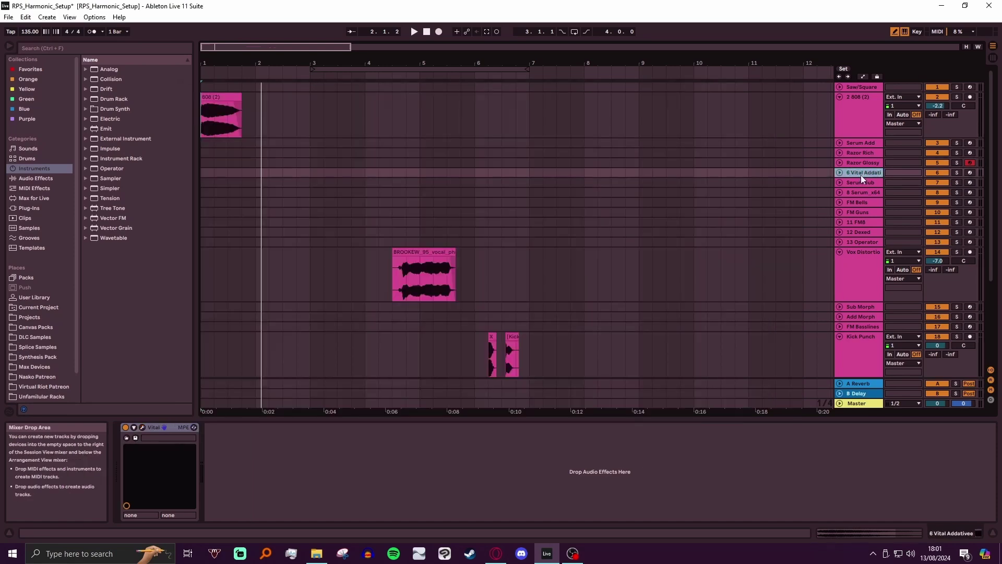
pyautogui.click(142, 427)
pyautogui.click(345, 159)
pyautogui.moveTo(87, 305); pyautogui.dragTo(212, 327)
# - Go to the Serum Sub track and enable Serum's MG Low 12 filter on the sawtooth oscillator
pyautogui.press('Down')
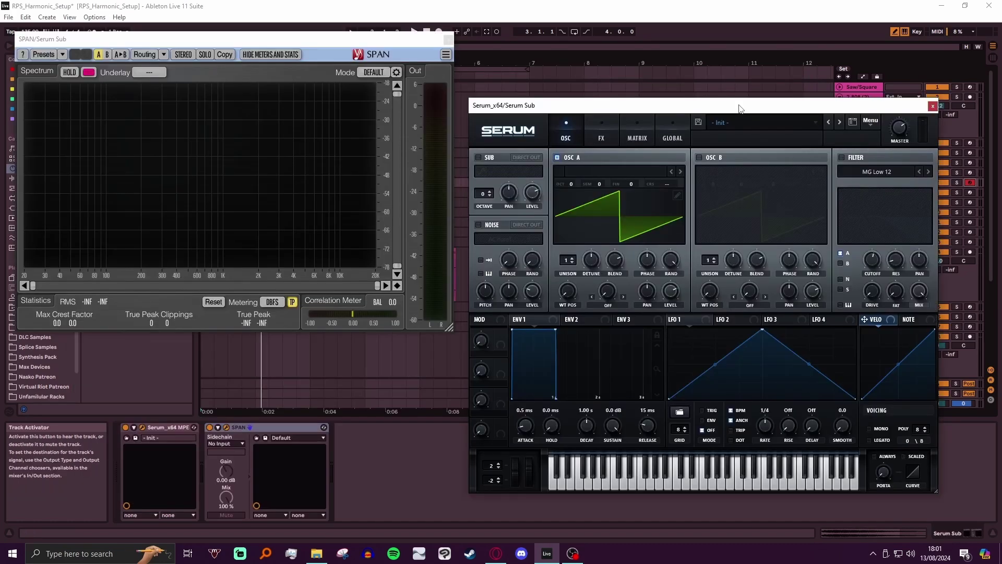
pyautogui.click(938, 233)
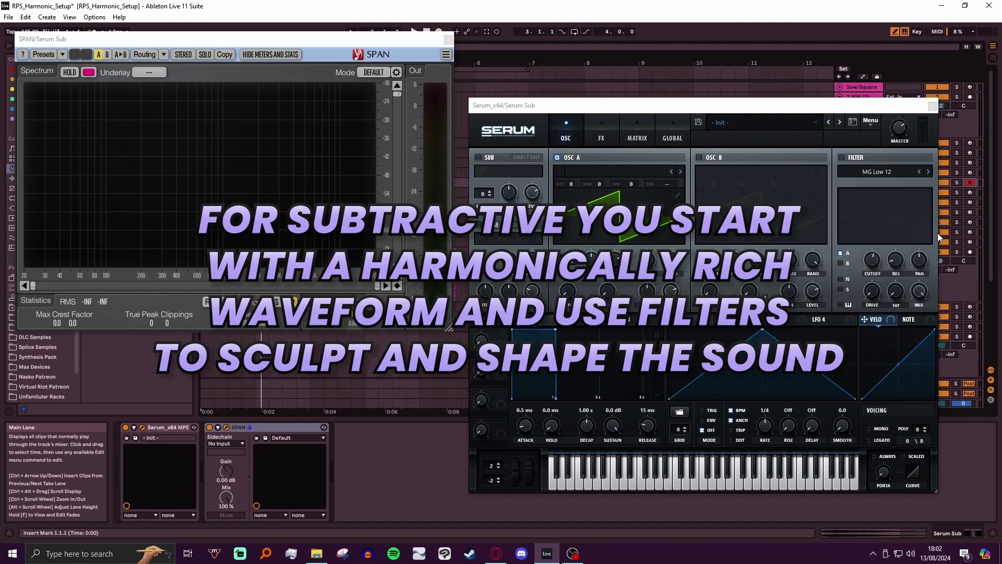
pyautogui.click(842, 181)
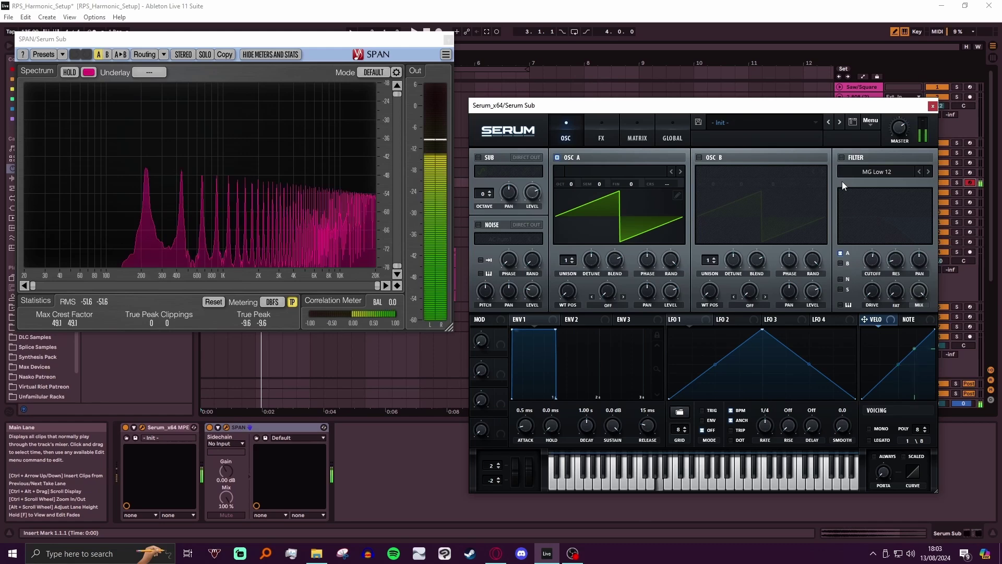
pyautogui.click(841, 158)
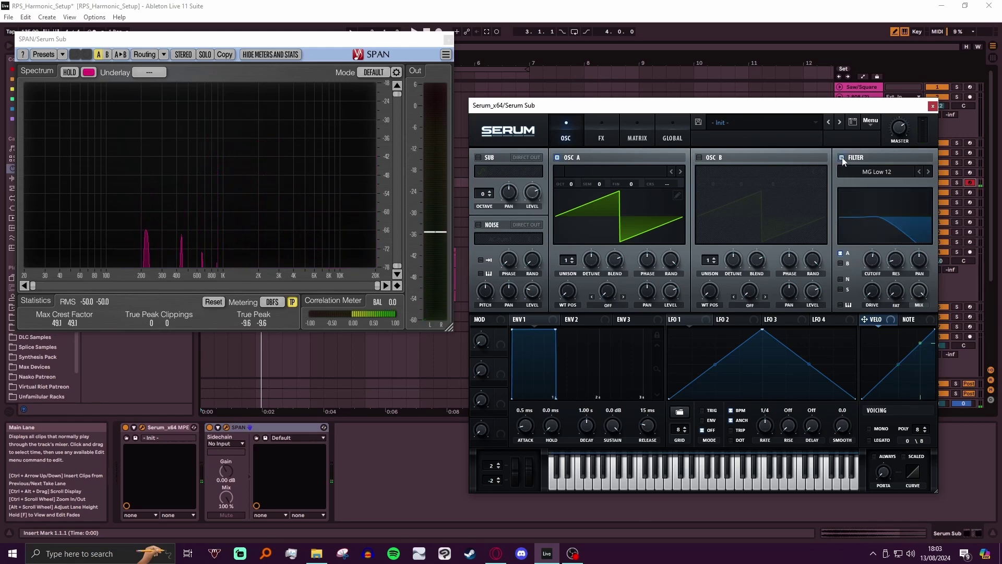
# - Sweep the MG Low 12 filter's cutoff while playing to change how many harmonics pass through
pyautogui.moveTo(876, 273)
pyautogui.moveTo(876, 273)
pyautogui.mouseDown()
pyautogui.moveTo(876, 256)
pyautogui.moveTo(871, 268)
pyautogui.mouseUp()
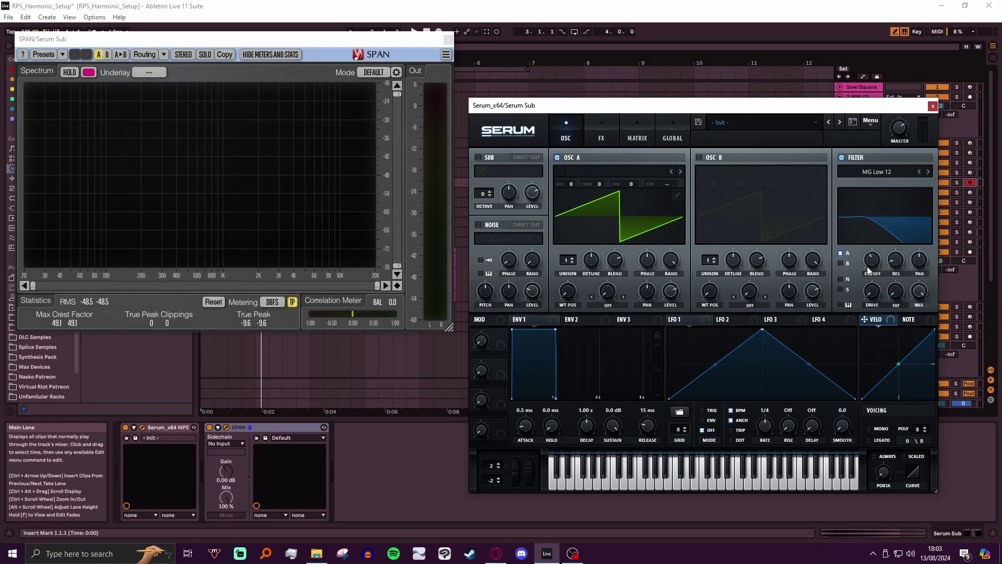
pyautogui.moveTo(876, 265)
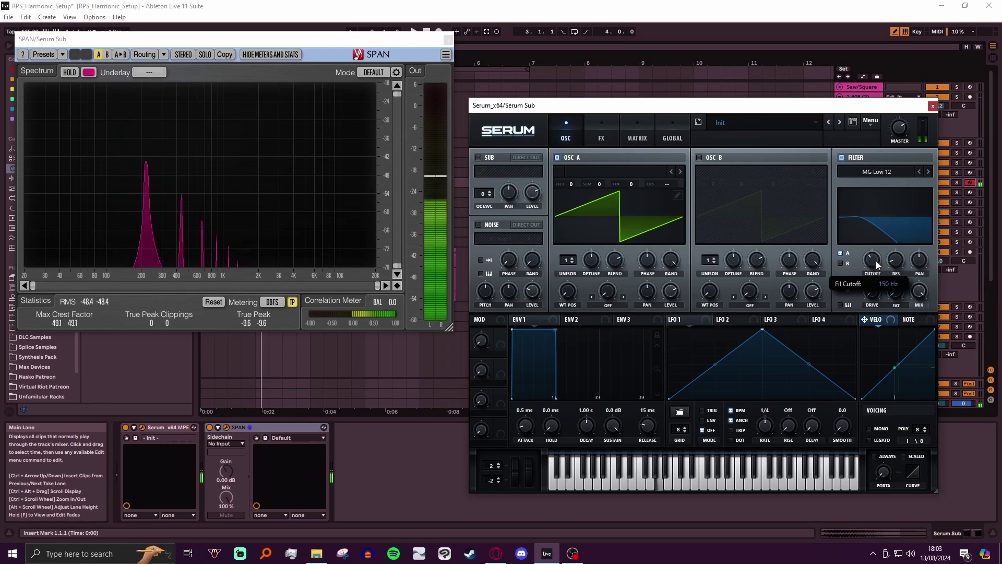
pyautogui.moveTo(878, 265); pyautogui.dragTo(880, 203)
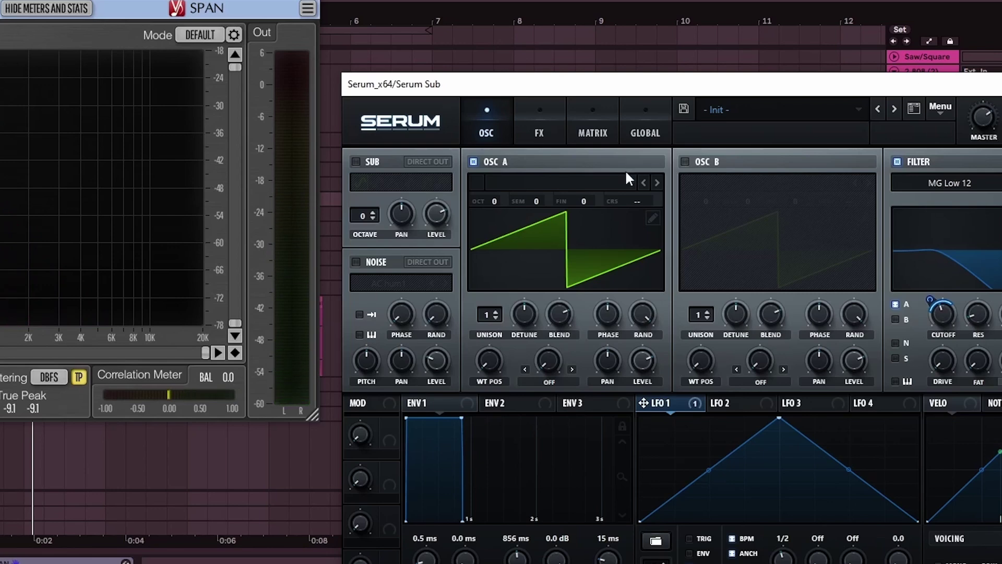
# - Advance oscillator A through the Virus wavetables to Virus_WT_005
pyautogui.click(657, 182)
pyautogui.click(656, 182)
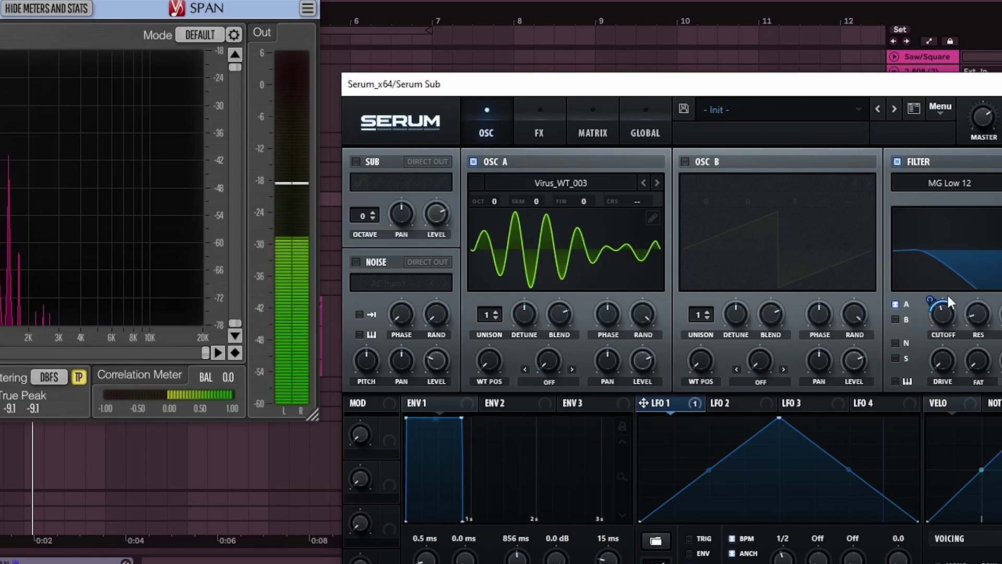
pyautogui.click(658, 182)
pyautogui.click(658, 182)
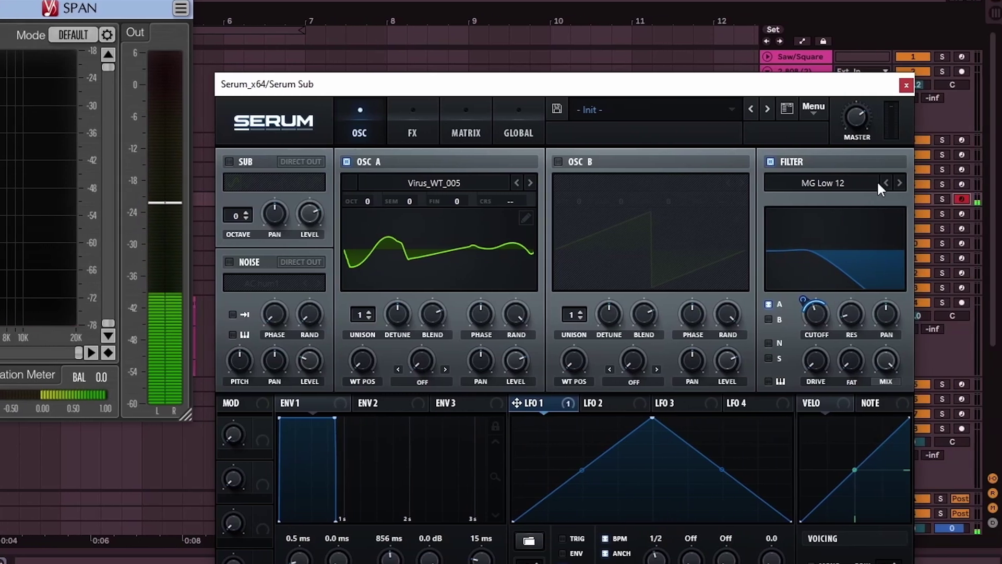
# - Step Serum's filter type from MG Low 12 through the Low types and past High 6
pyautogui.click(1001, 183)
pyautogui.click(896, 183)
pyautogui.click(896, 183)
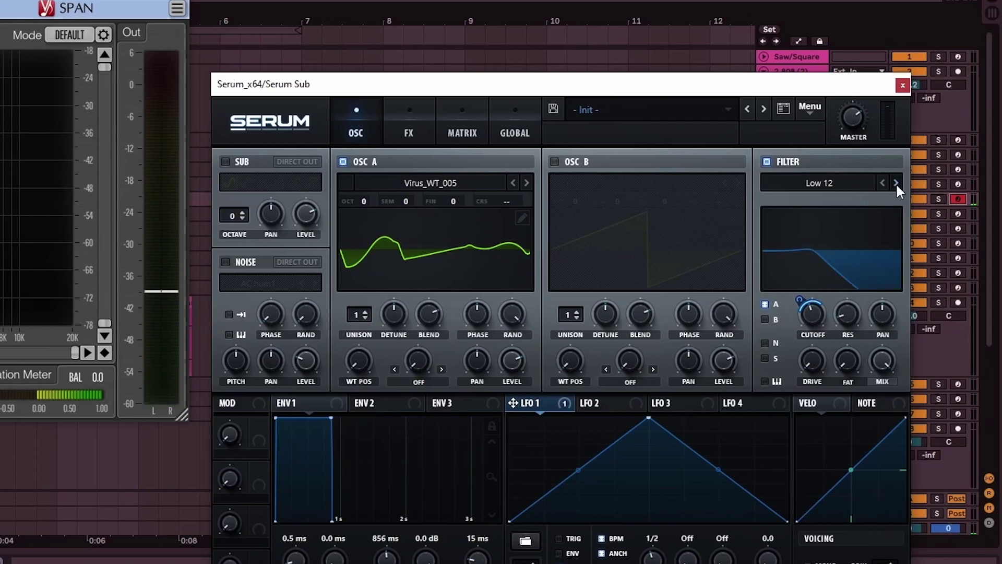
pyautogui.click(896, 178)
pyautogui.click(896, 177)
pyautogui.click(897, 178)
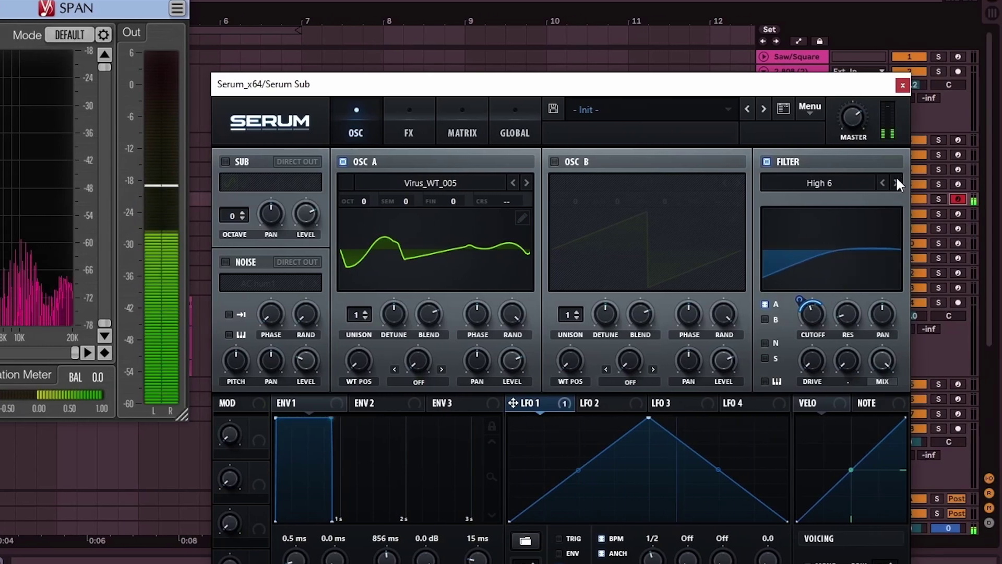
pyautogui.click(897, 178)
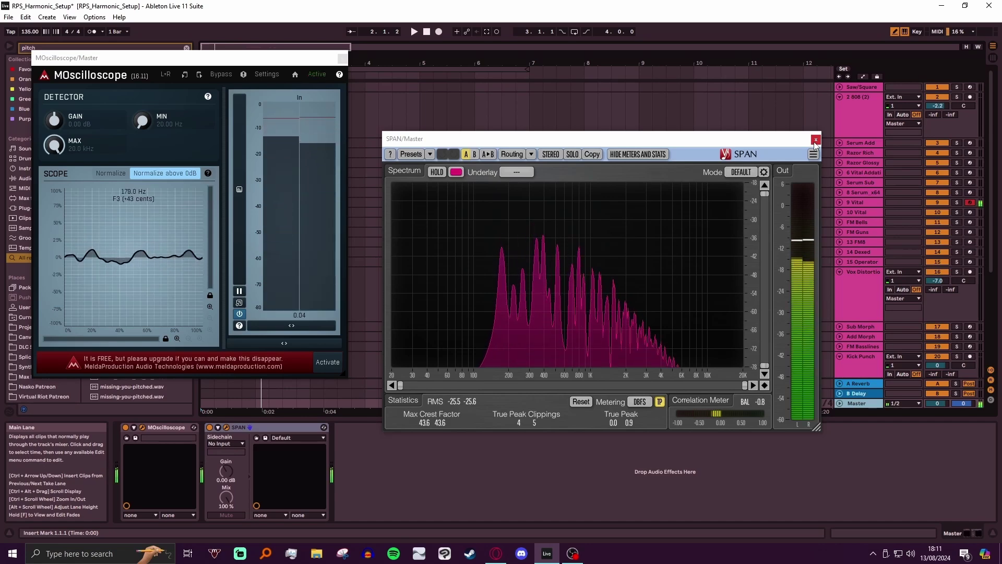
# - Arm the 10 Vital track for playing and select the Master track
pyautogui.click(970, 212)
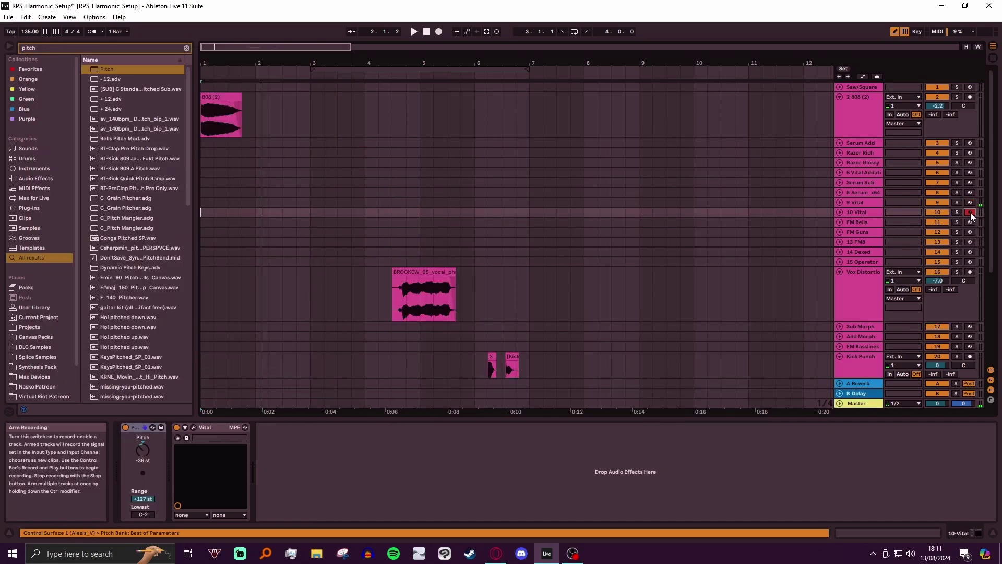
pyautogui.click(858, 403)
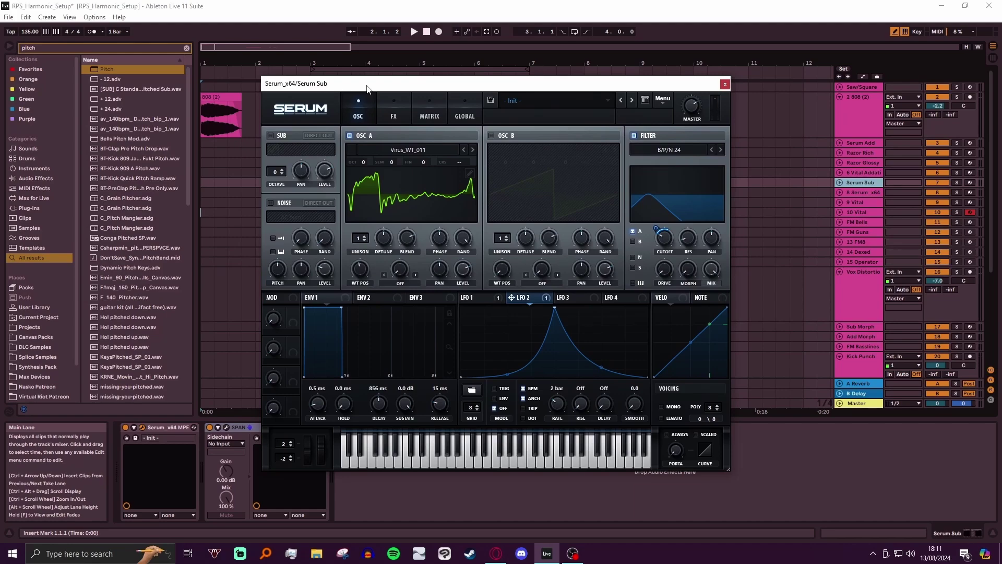
# - Browse Serum's filter type list, including the comb, flanger and phaser options in the Flanges group
pyautogui.moveTo(367, 87); pyautogui.dragTo(374, 92)
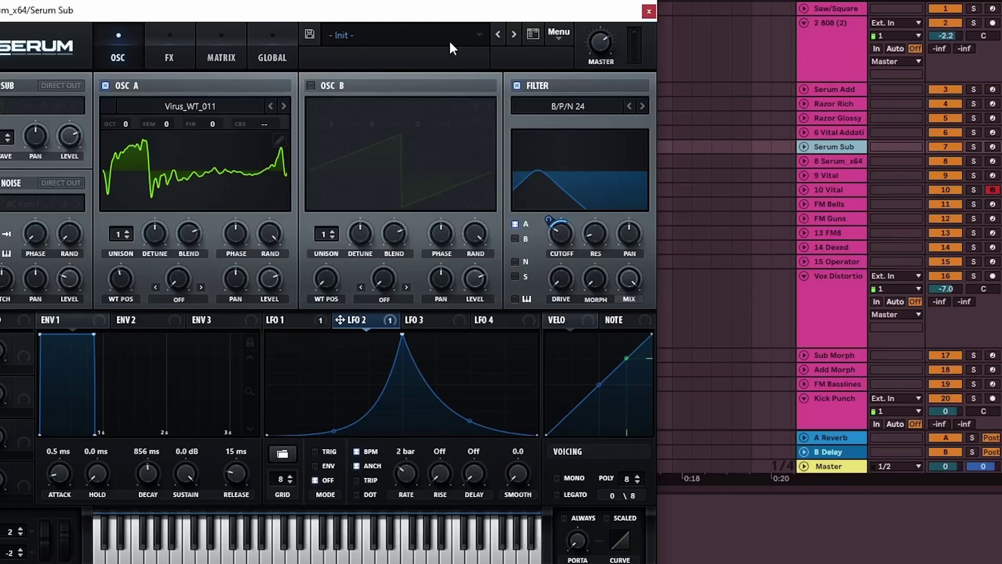
pyautogui.click(666, 155)
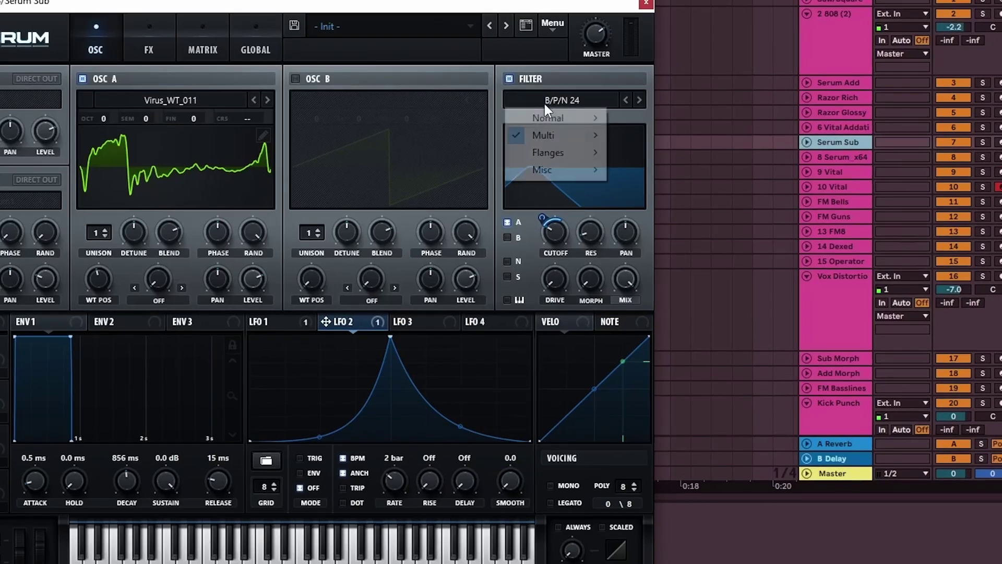
pyautogui.moveTo(703, 201)
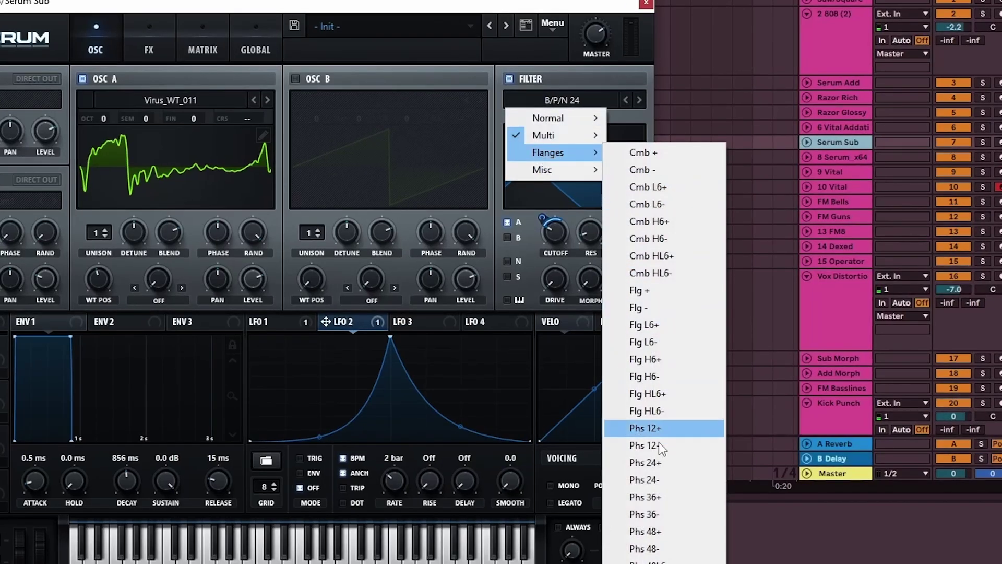
pyautogui.moveTo(565, 121)
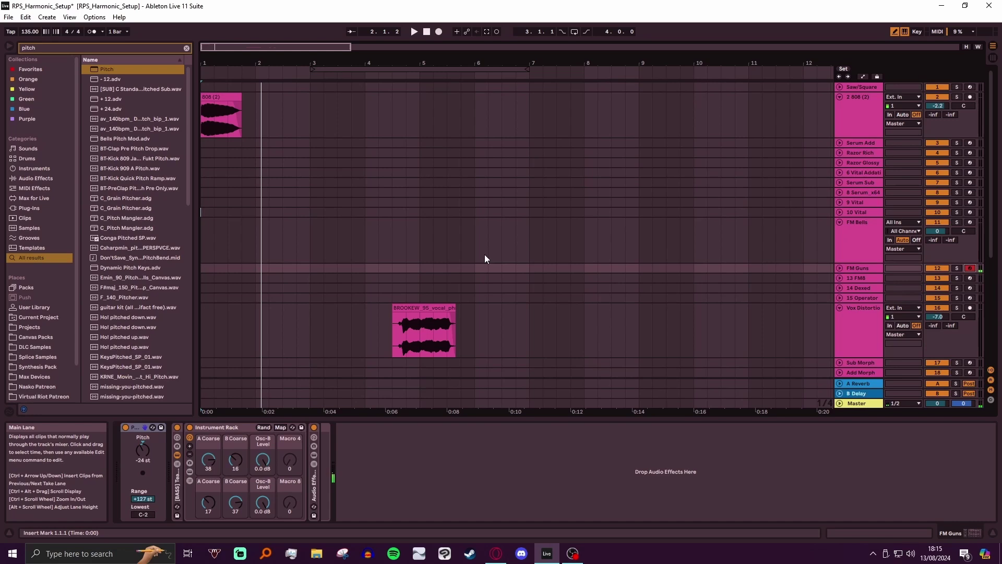
# - Select the 13 FM8 track and open its FM8 plug-in window
pyautogui.press('Down')
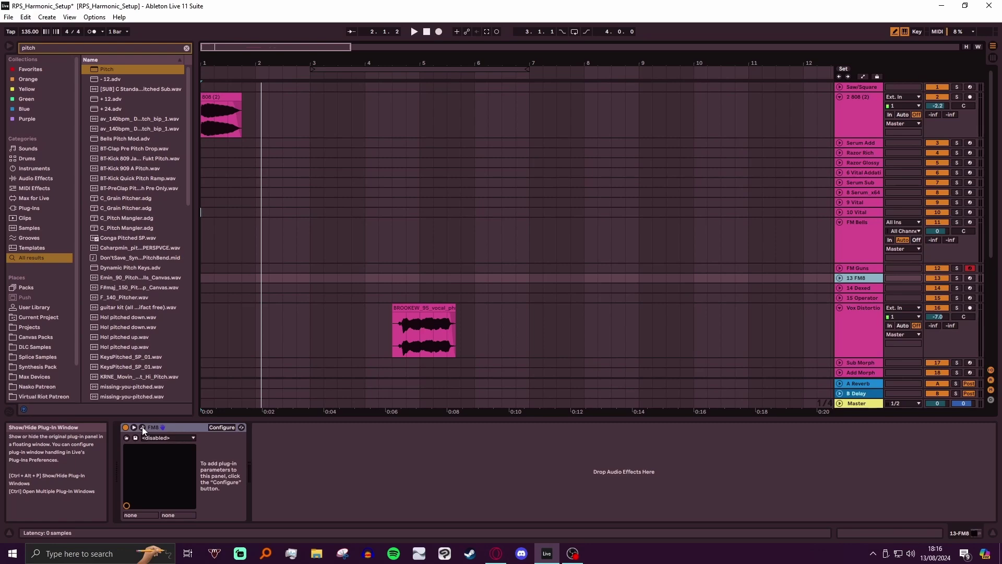
pyautogui.click(142, 427)
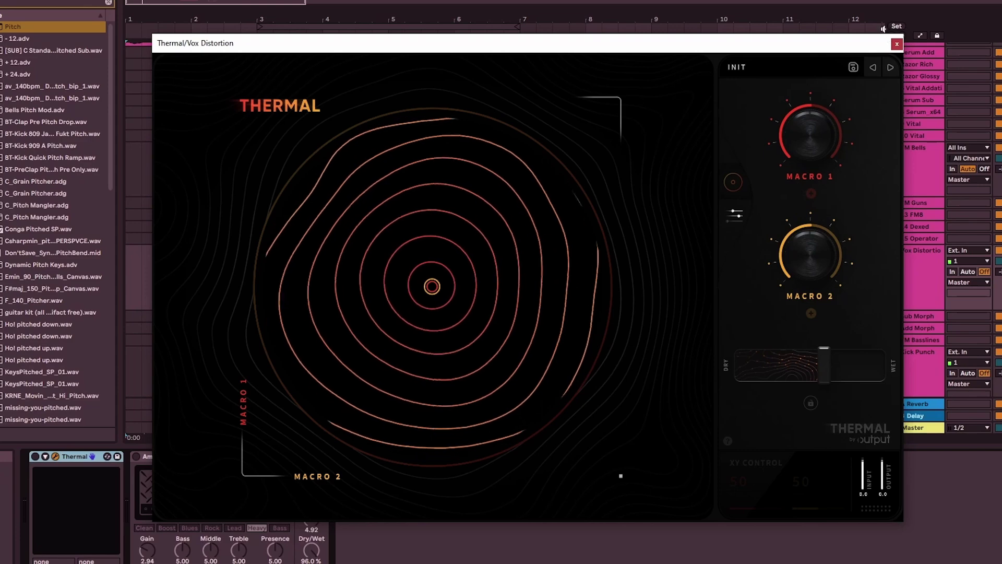
# - Play the vocal clip on the Vox Distortion track with Thermal bypassed, and reopen Thermal's plug-in window
pyautogui.click(897, 44)
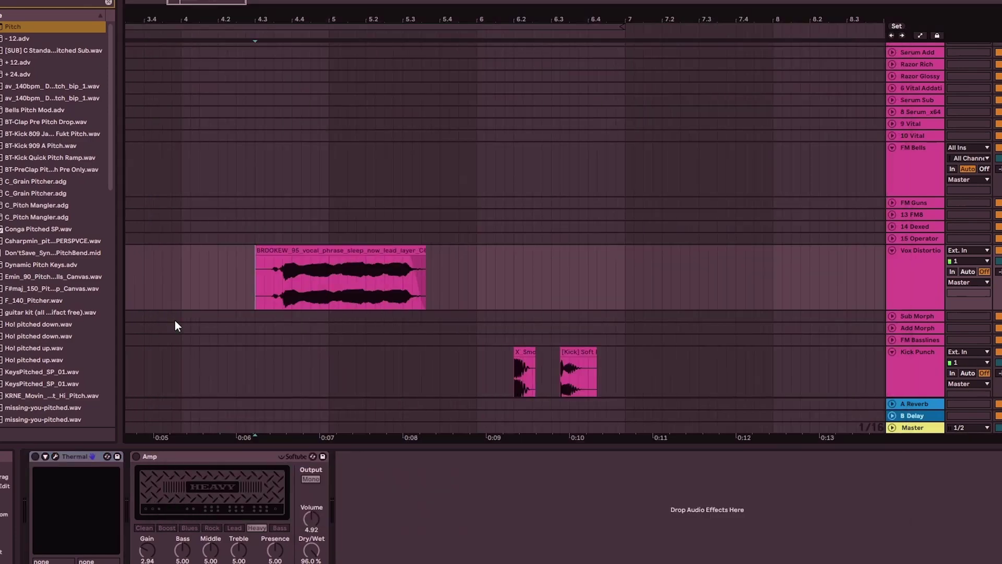
pyautogui.press('space')
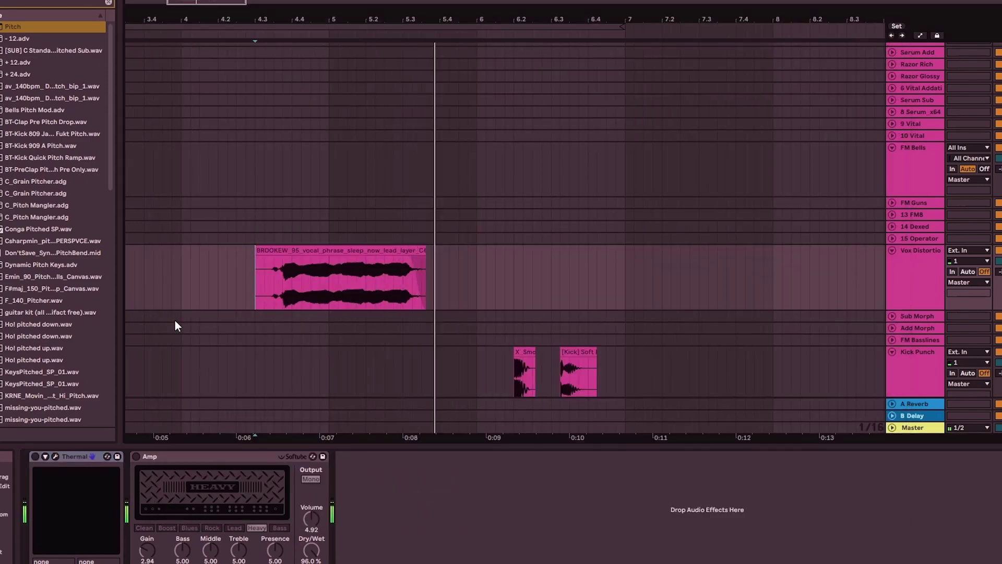
pyautogui.hotkey('ctrl', 'alt', 'p')
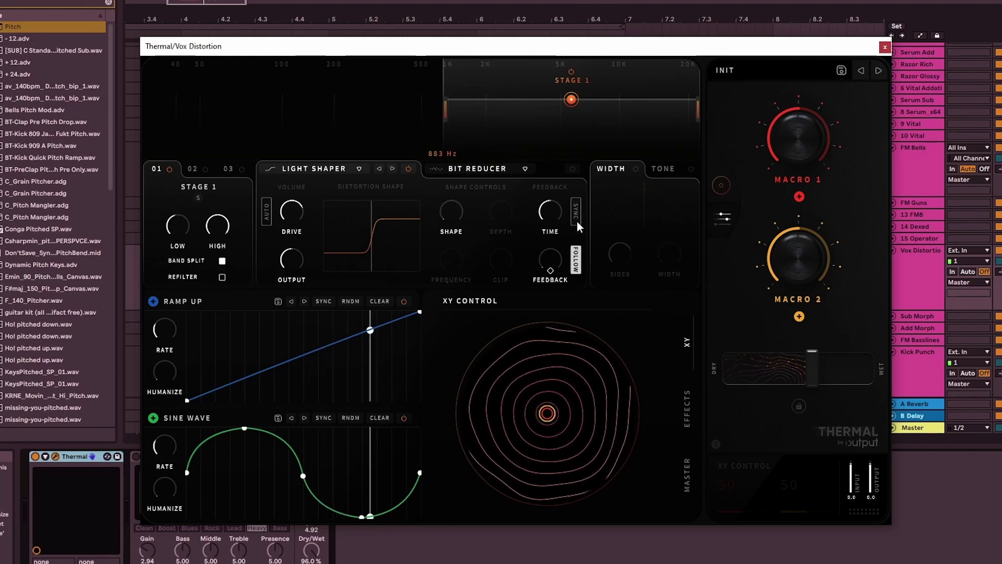
# - Extend Thermal's Stage 1 band down to a low limit of 30 Hz and close the plug-in window
pyautogui.moveTo(322, 54)
pyautogui.mouseDown()
pyautogui.moveTo(396, 60)
pyautogui.moveTo(323, 58)
pyautogui.mouseUp()
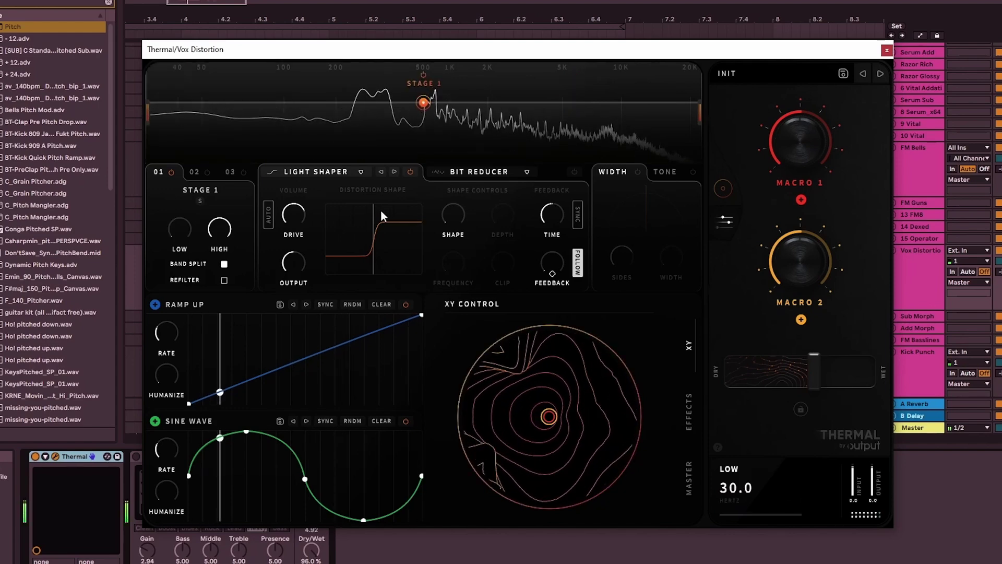
pyautogui.moveTo(147, 109)
pyautogui.mouseDown()
pyautogui.moveTo(450, 110)
pyautogui.moveTo(148, 109)
pyautogui.mouseUp()
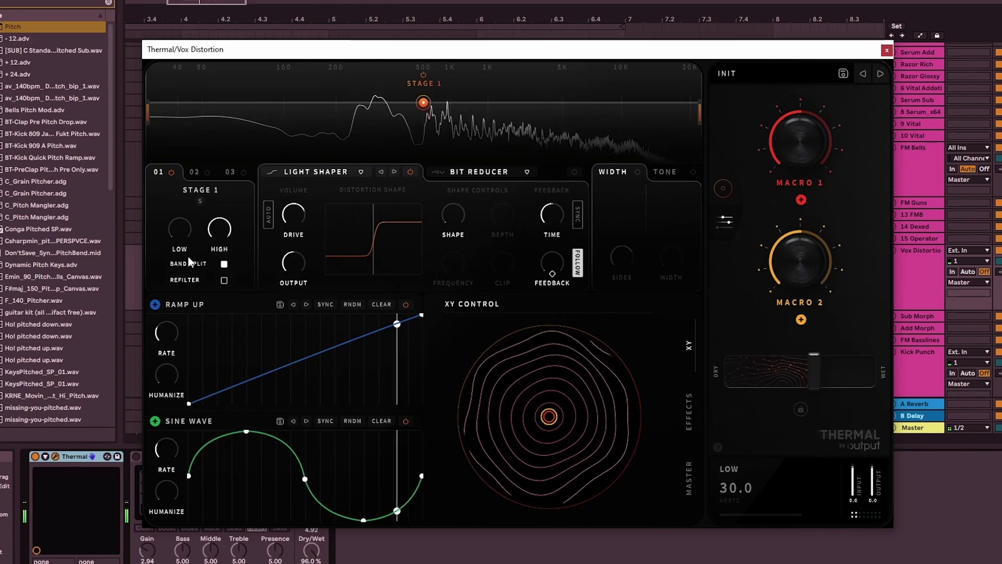
pyautogui.click(887, 50)
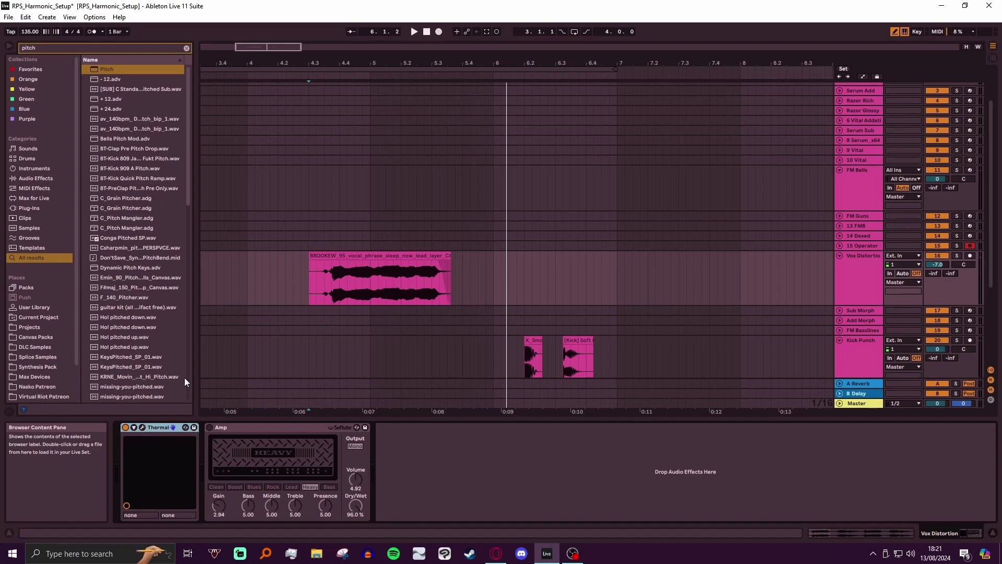
# - Bypass Thermal, enable the Heavy Amp on the Vox Distortion track, and play from just before the vocal clip
pyautogui.click(125, 427)
pyautogui.click(209, 427)
pyautogui.click(301, 286)
pyautogui.press('space')
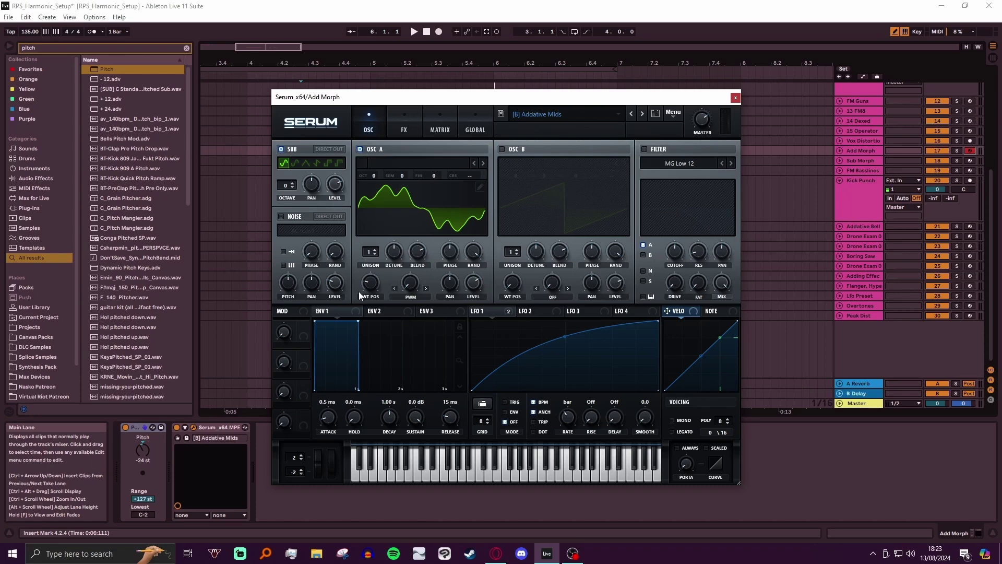
# - Sweep oscillator A's wavetable position on the Add Morph track, and bring up the Sub Morph and FM Basslines synths for playing
pyautogui.moveTo(358, 291); pyautogui.dragTo(374, 268)
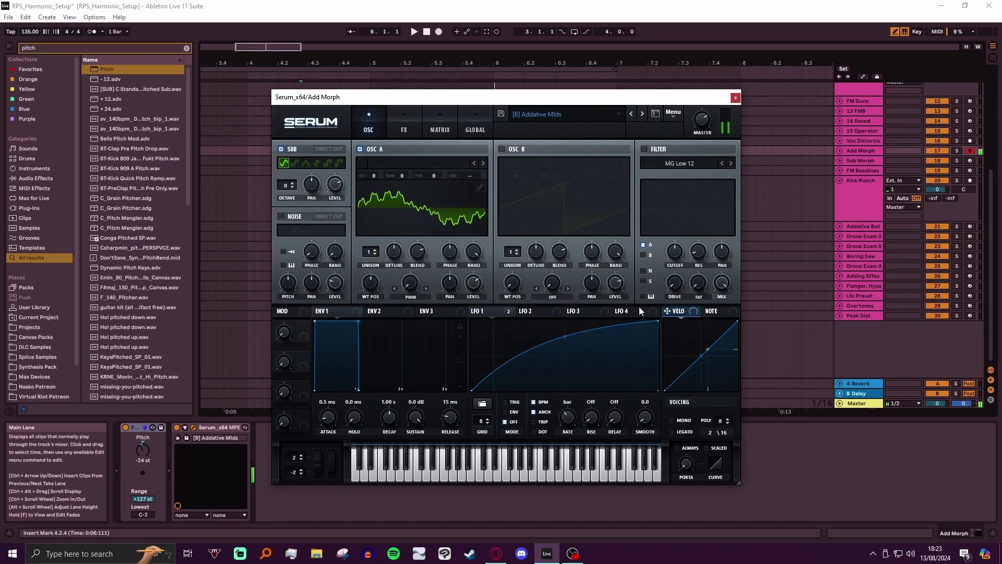
pyautogui.click(953, 163)
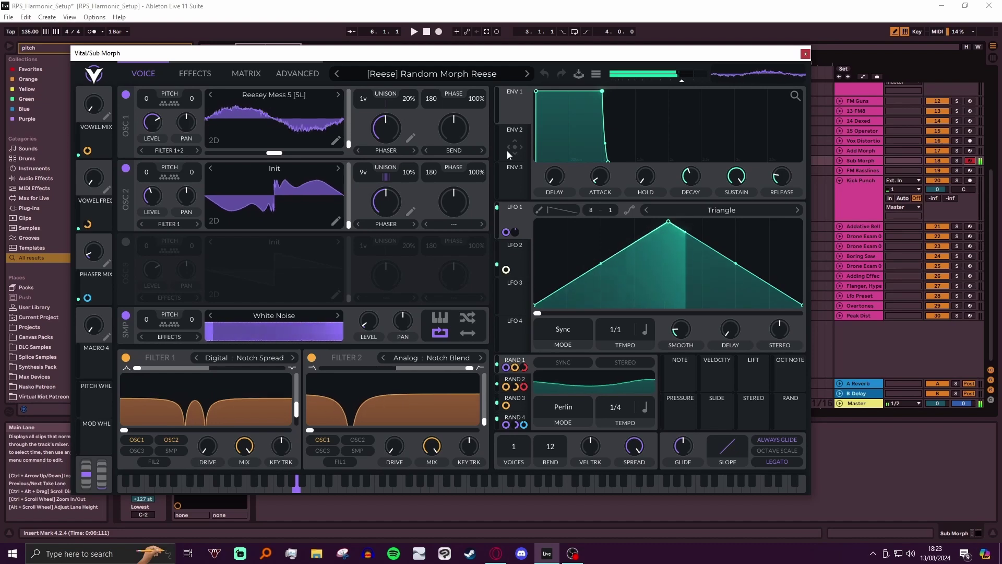
pyautogui.click(856, 171)
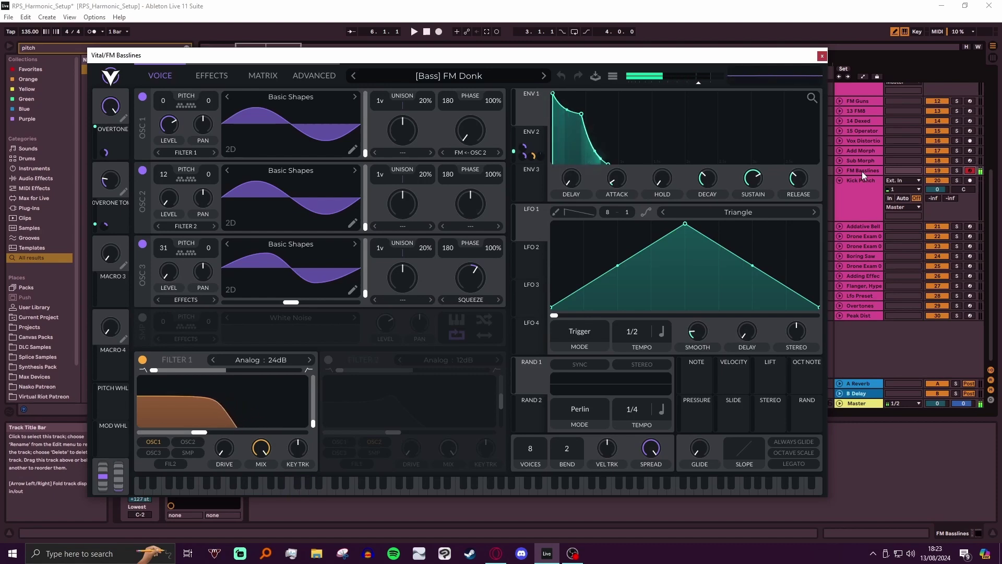
# - Play the two kick clips on the Kick Punch track and switch the track's Saturator on
pyautogui.click(857, 196)
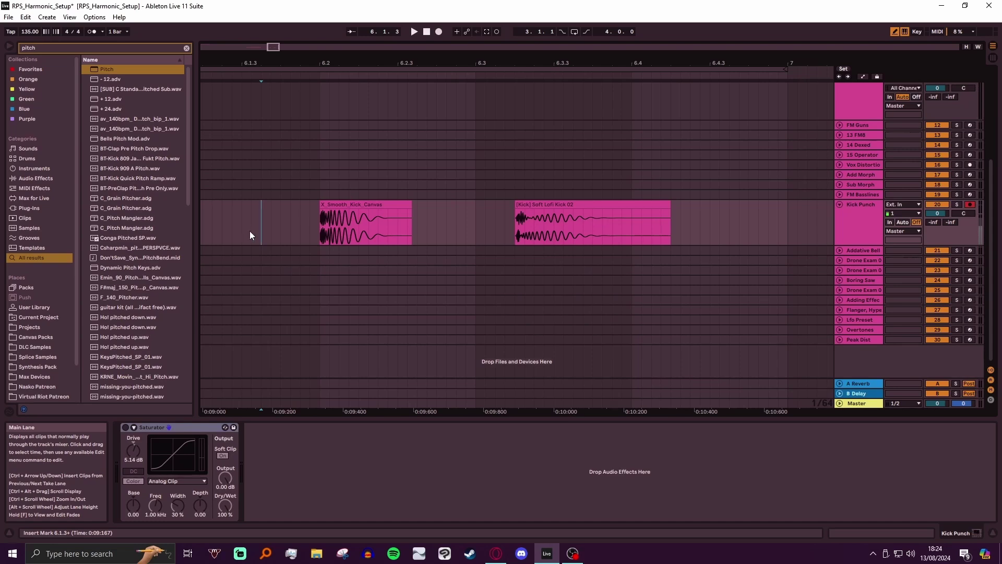
pyautogui.press('space')
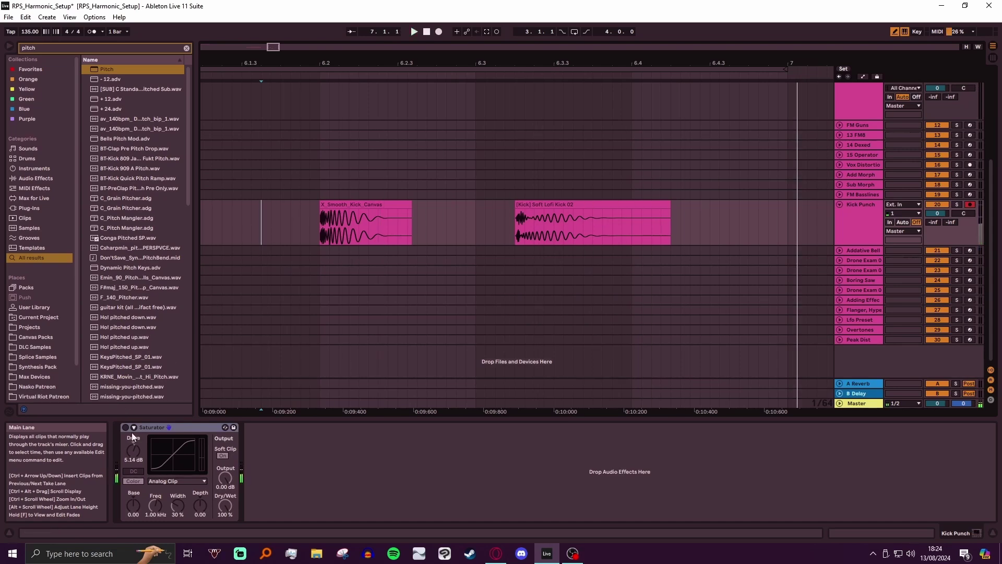
pyautogui.click(126, 427)
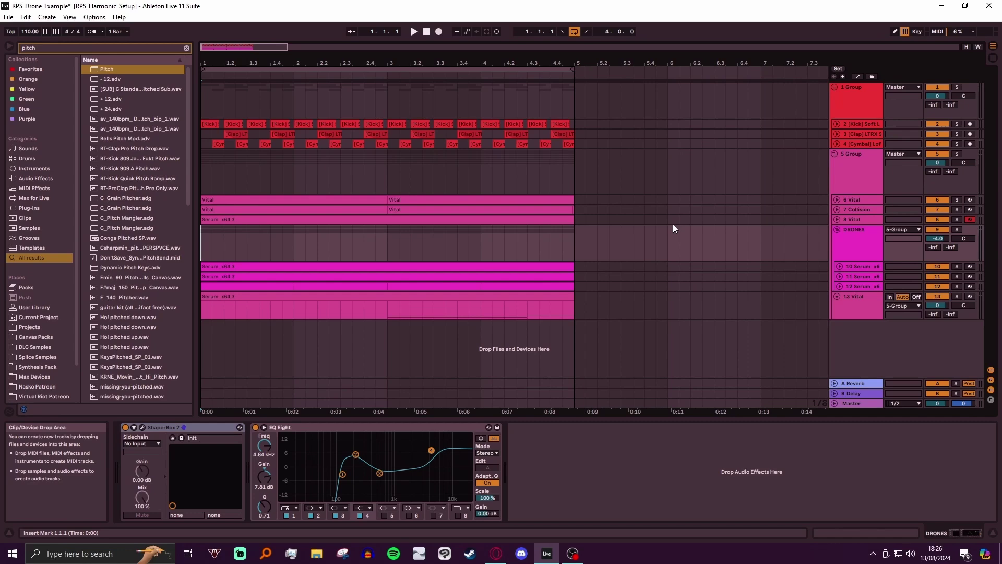
# - Play the RPS_Drone_Example loop, stop it, and restart playback from the beginning
pyautogui.press('space')
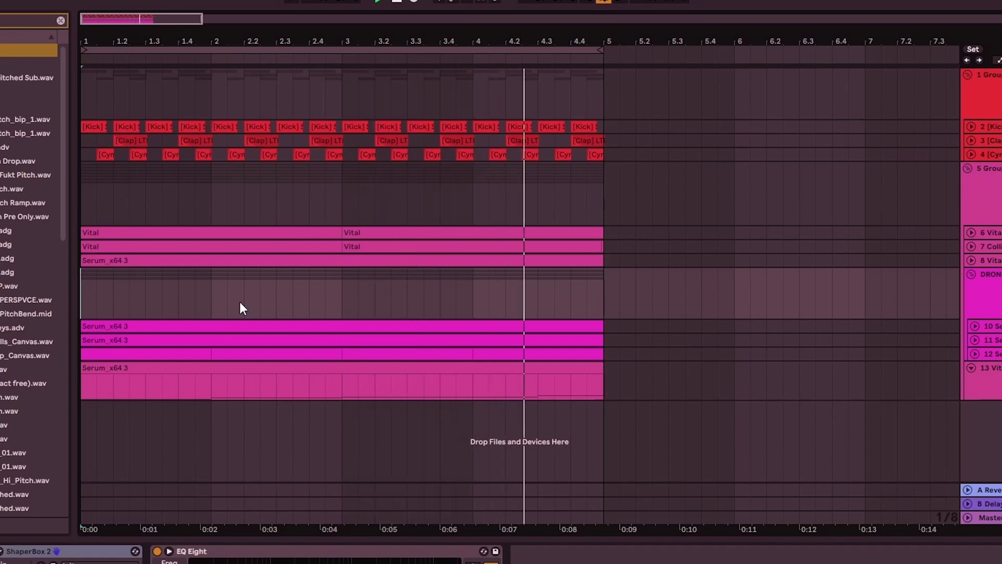
pyautogui.press('space')
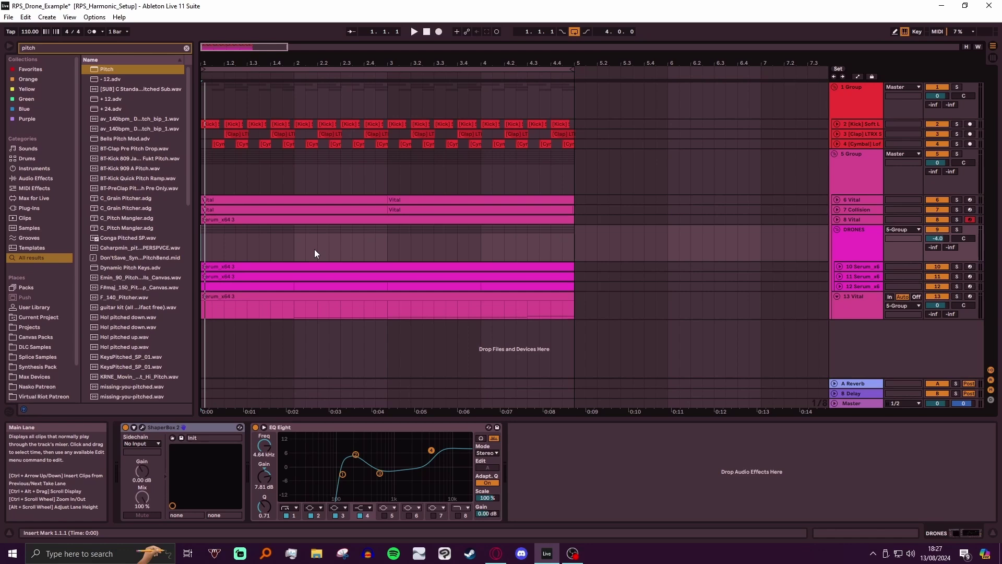
pyautogui.press('space')
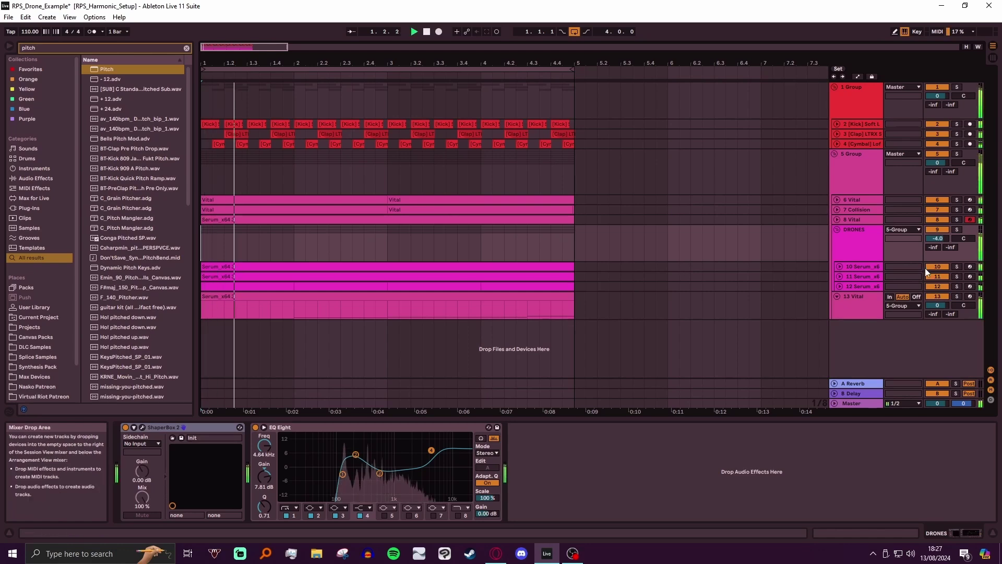
# - Mute the DRONES group to hear the loop without it, and solo the group to play the drones alone
pyautogui.click(938, 230)
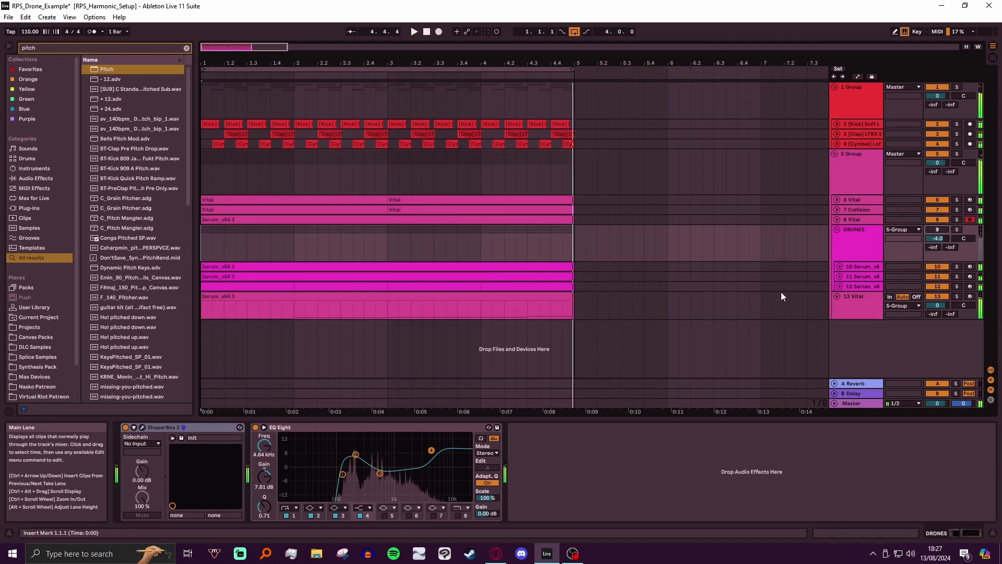
pyautogui.click(957, 229)
pyautogui.press('space')
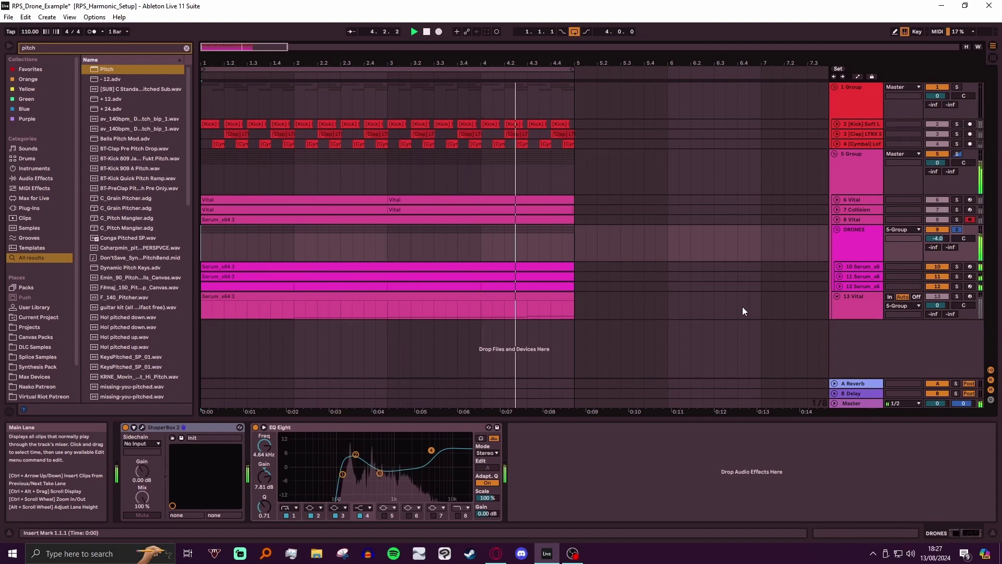
pyautogui.press('space')
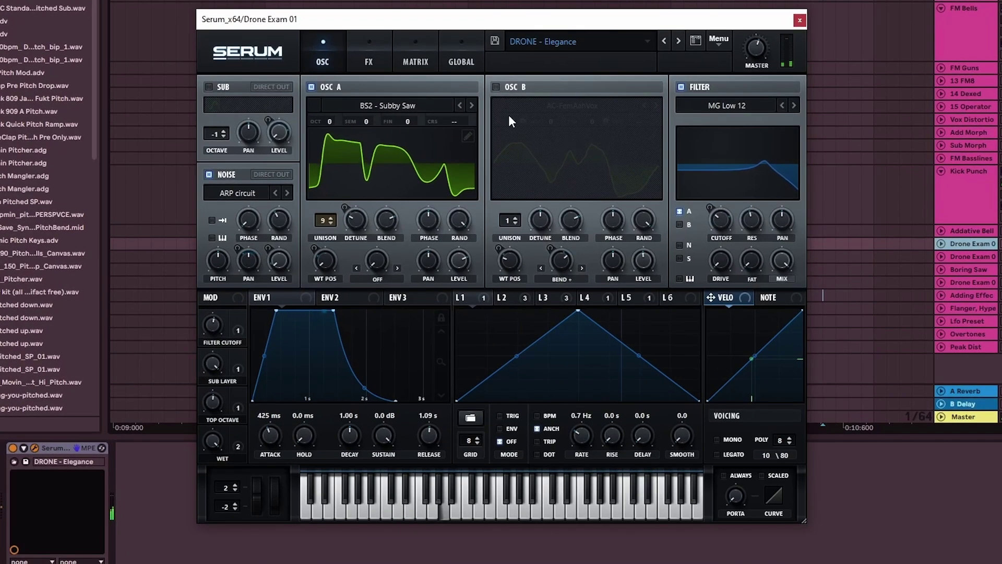
# - Audition the DRONE - Elegance layers by toggling oscillators A and B and the sub, ending with all three enabled
pyautogui.click(496, 87)
pyautogui.click(311, 86)
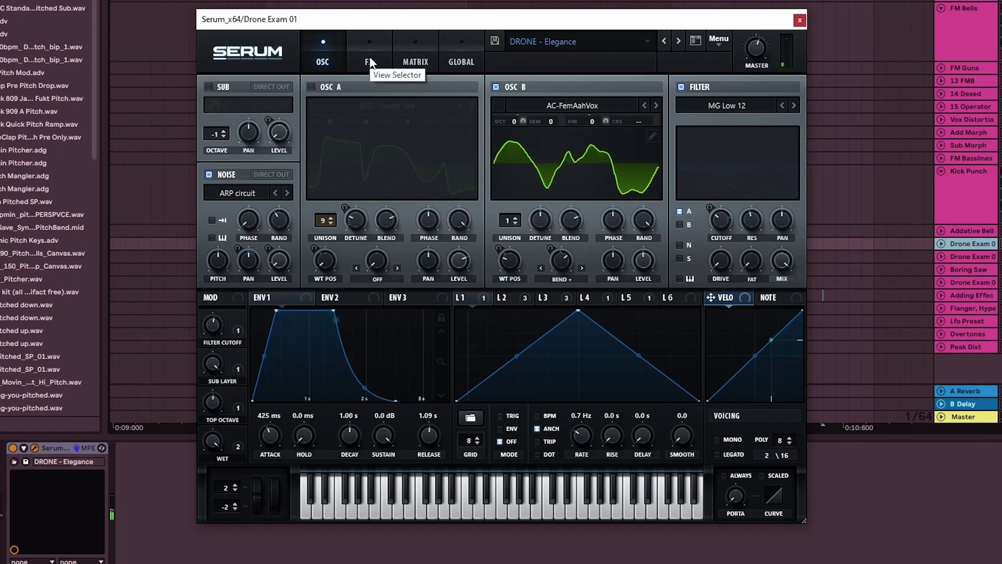
pyautogui.click(496, 87)
pyautogui.click(209, 87)
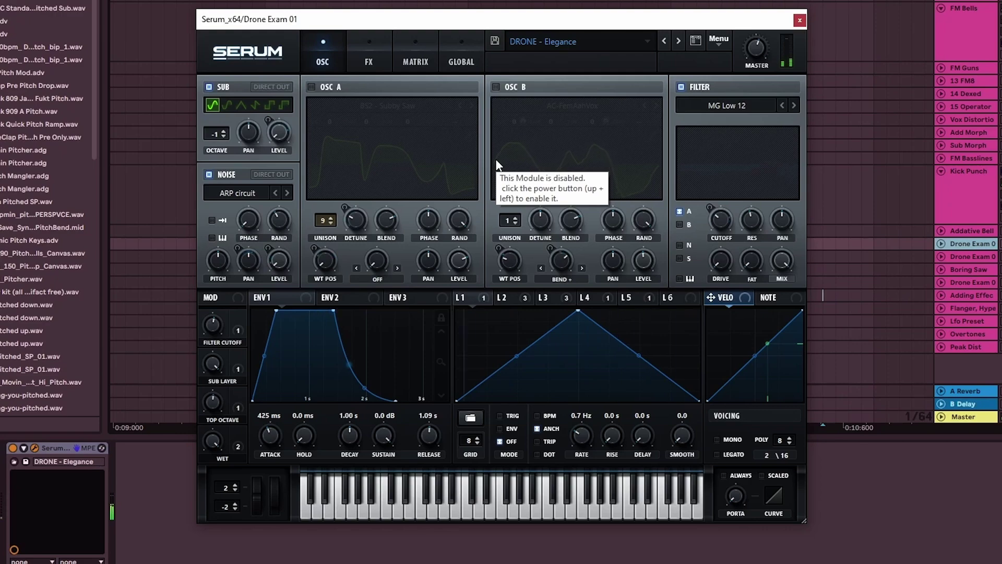
pyautogui.click(343, 92)
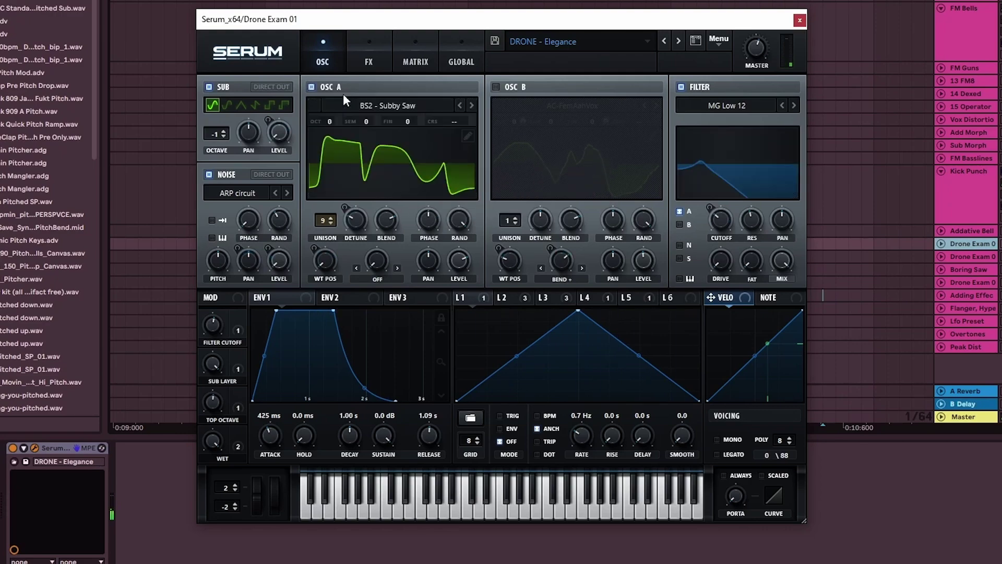
pyautogui.click(497, 88)
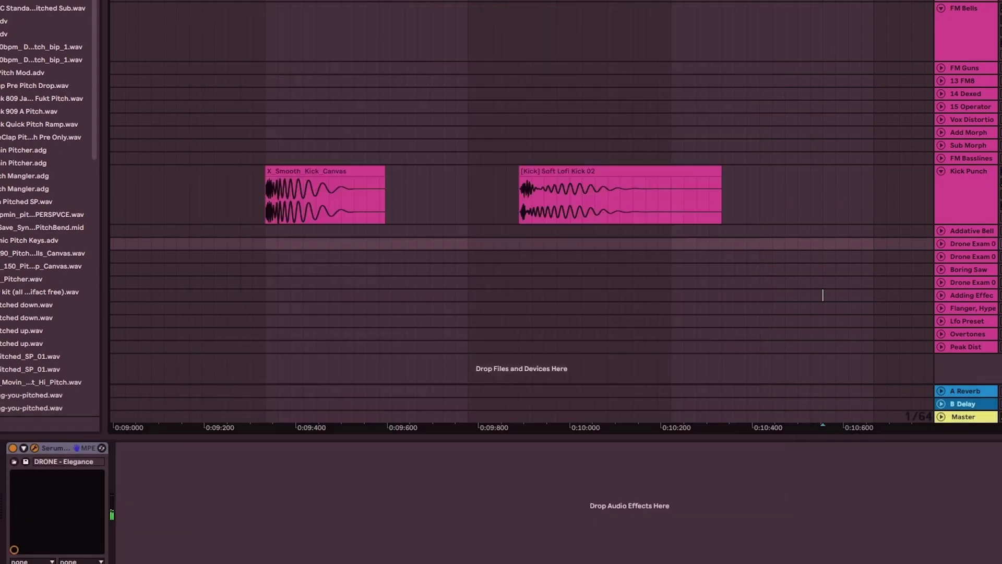
# - On the second drone example track, audition DRONE - Heartstrings' noise and oscillator A separately, ending with both enabled
pyautogui.click(960, 256)
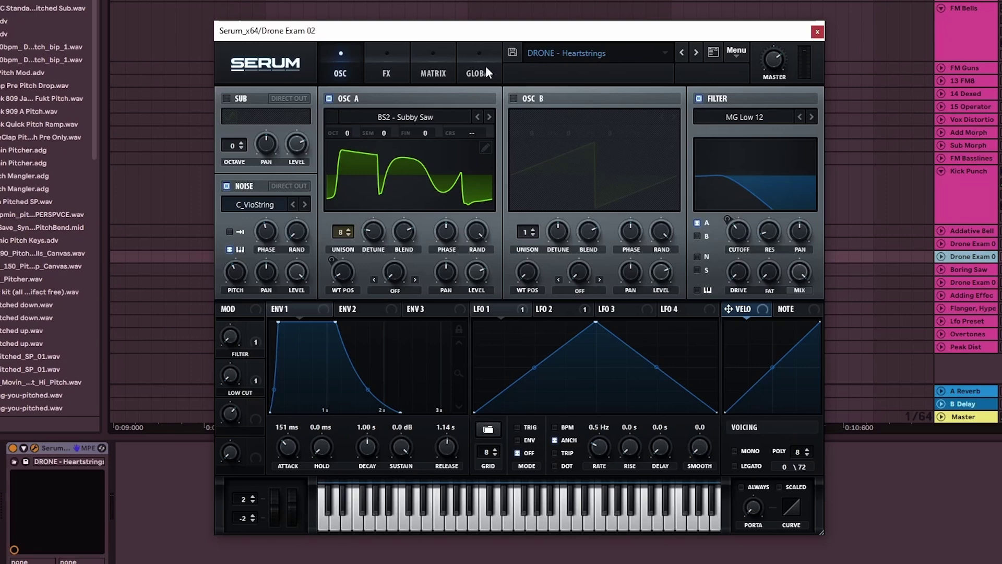
pyautogui.moveTo(507, 31); pyautogui.dragTo(496, 26)
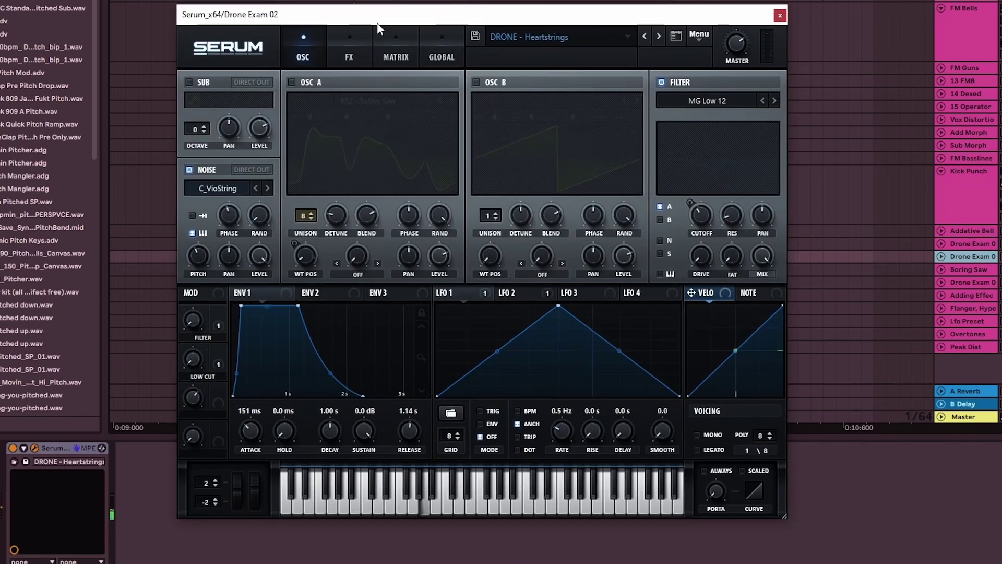
pyautogui.click(291, 82)
pyautogui.click(189, 170)
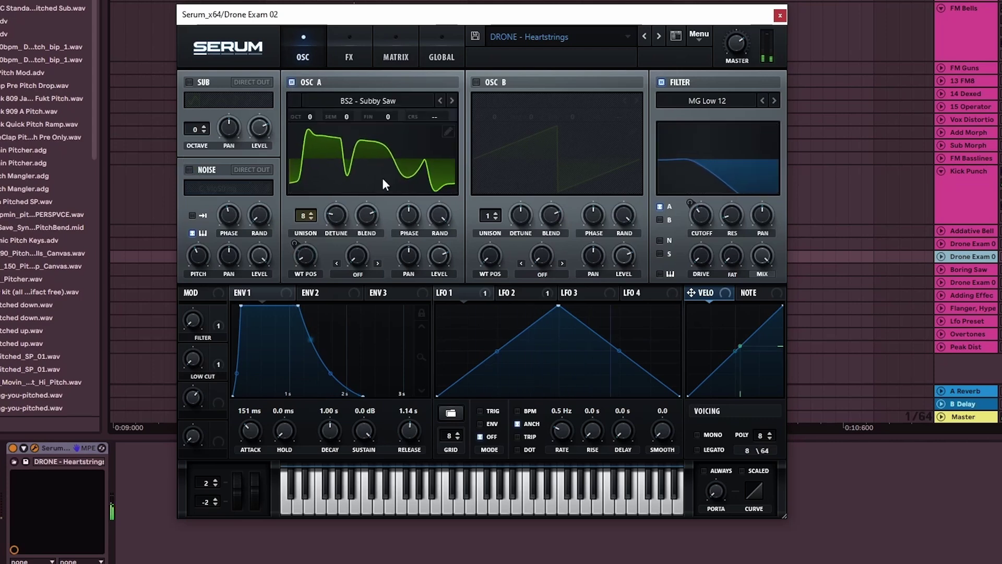
pyautogui.click(189, 170)
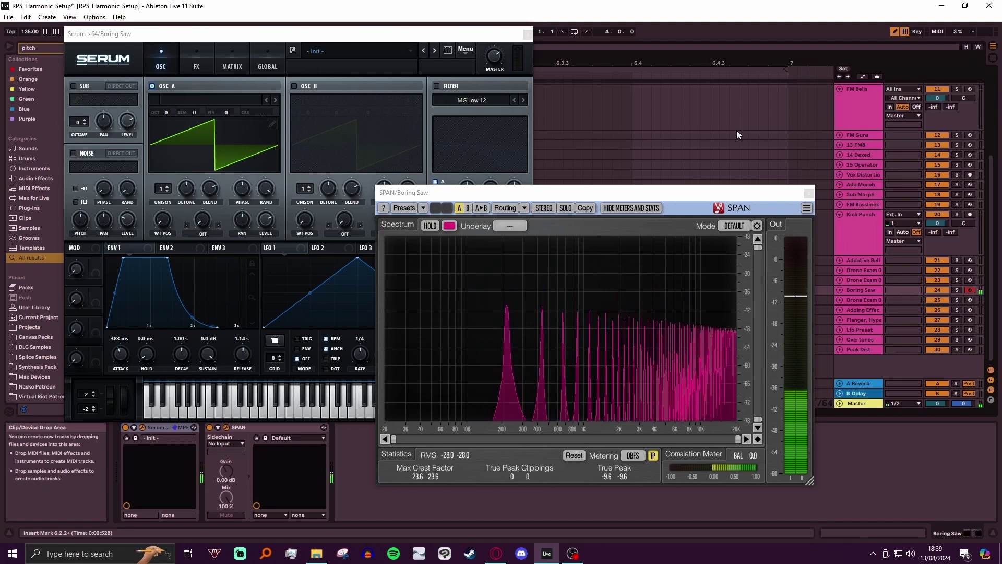
# - Select the Drone Exam 03 track below Boring Saw and turn off BPM sync for Serum's LFO 1
pyautogui.press('Down')
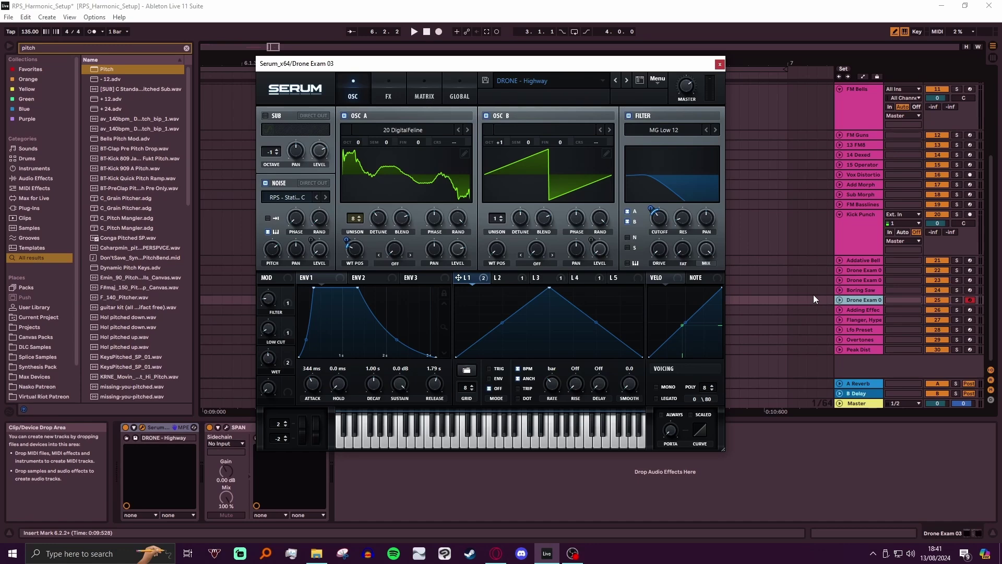
pyautogui.click(518, 369)
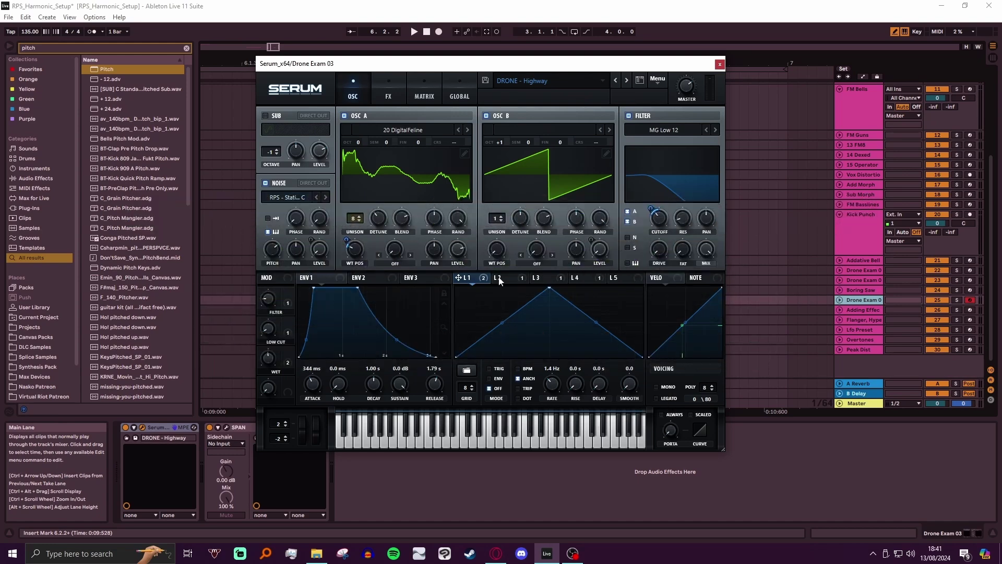
# - Show the global settings of the DRONE - Highway patch in Serum
pyautogui.click(460, 97)
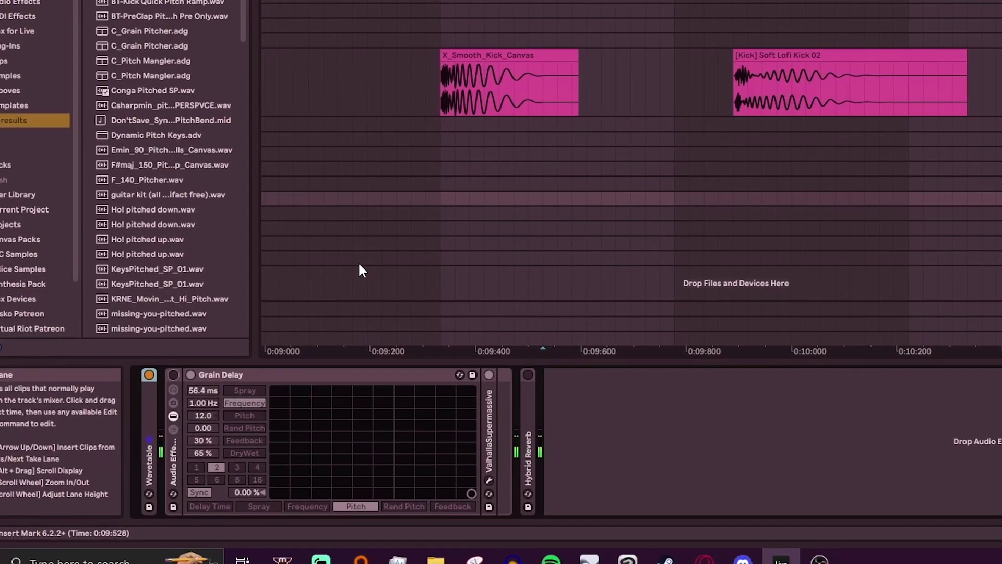
# - Audition the audio effect rack containing Grain Delay and ValhallaSupermassive by enabling it and bypassing it again
pyautogui.click(173, 375)
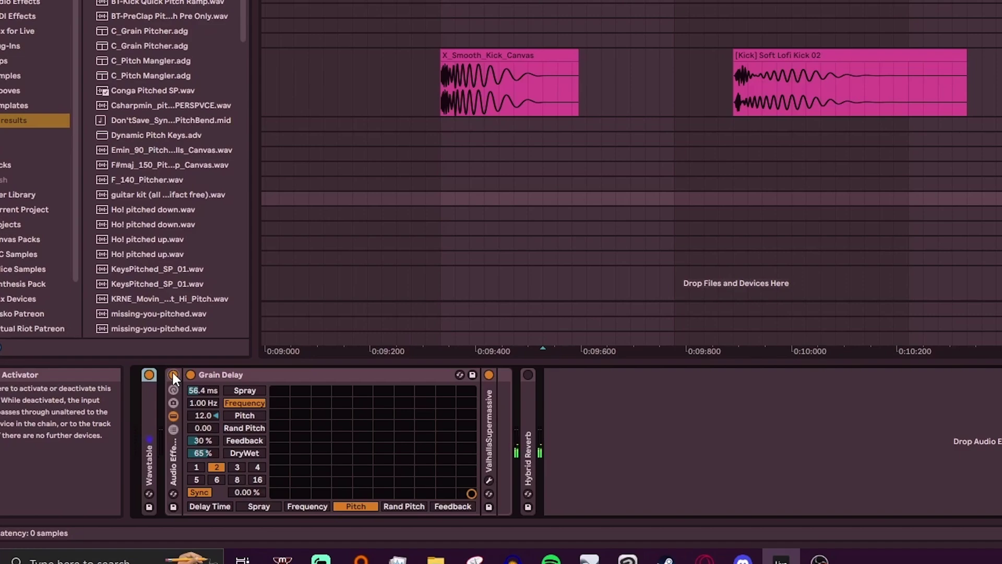
pyautogui.click(173, 375)
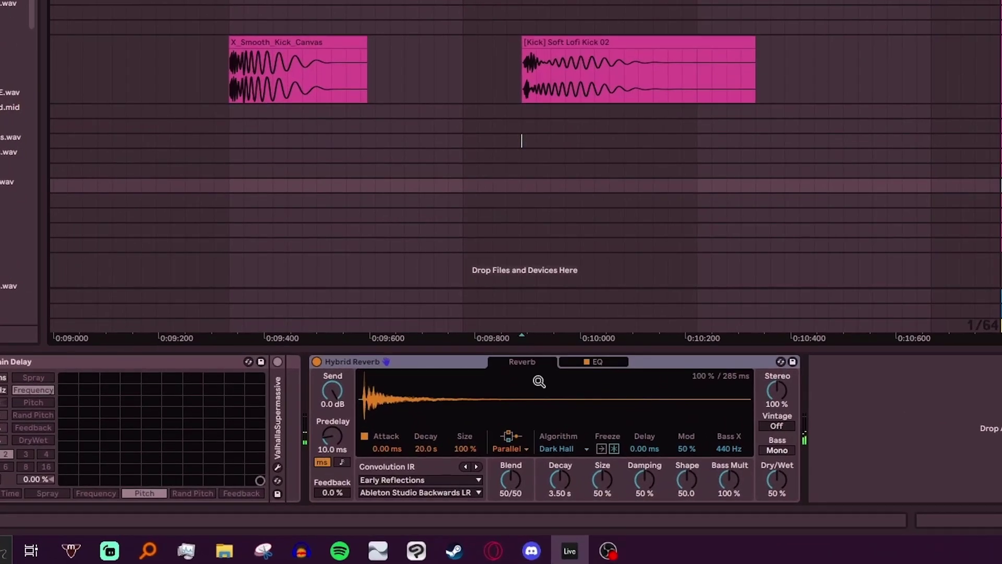
# - Set Hybrid Reverb's algorithm to Shimmer, and try another algorithm from the list for comparison
pyautogui.click(558, 449)
pyautogui.click(558, 485)
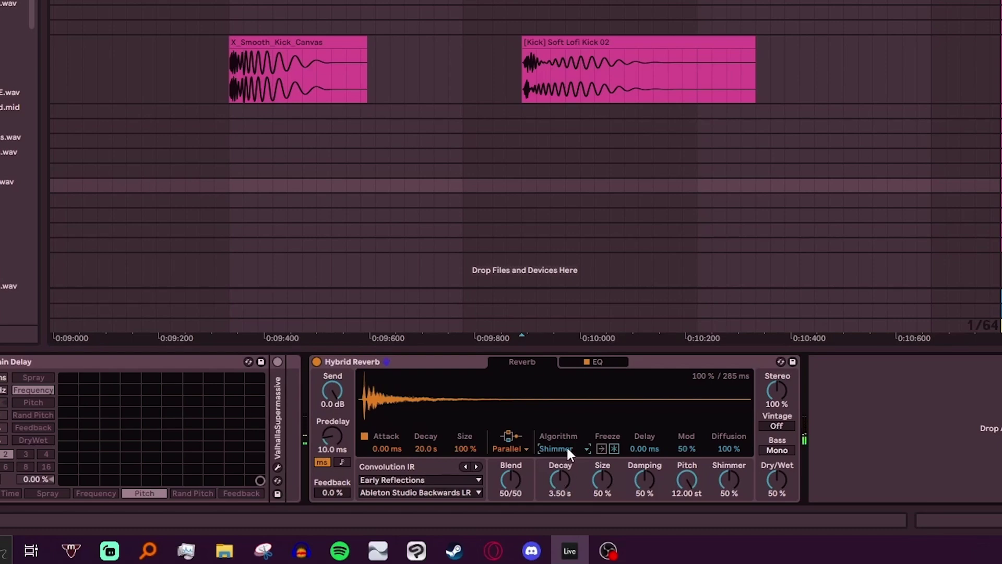
pyautogui.click(565, 448)
pyautogui.click(558, 497)
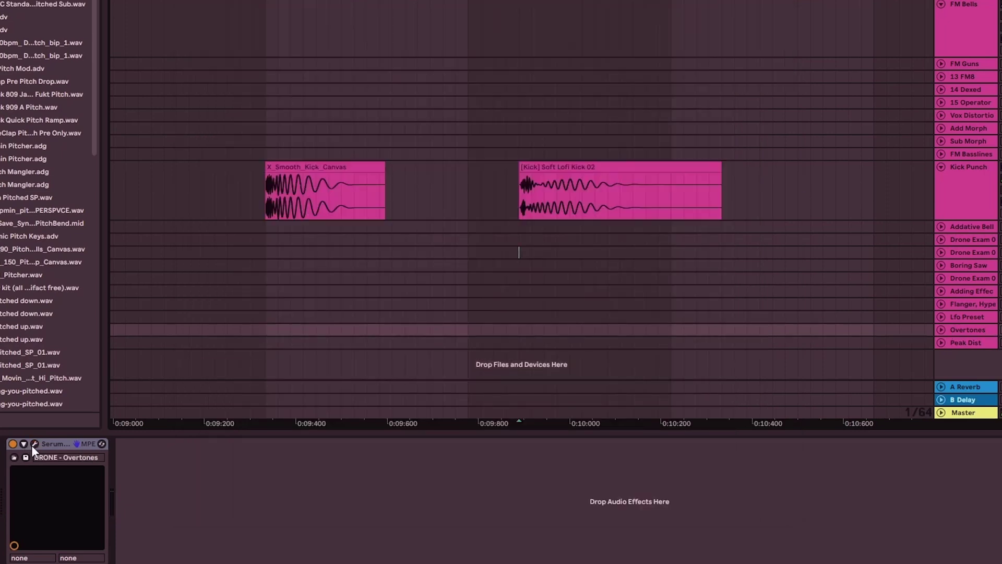
# - Open oscillator A's wavetable editor in the Overtones track's Serum, inspect the harmonics of frames 256, 171 and 86, and close Serum
pyautogui.click(35, 444)
pyautogui.click(470, 139)
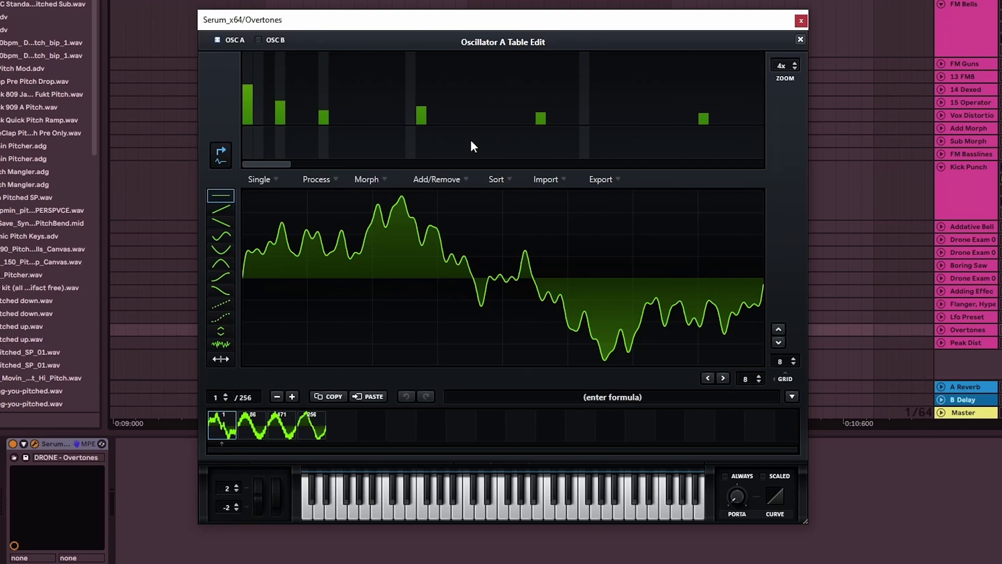
pyautogui.click(312, 425)
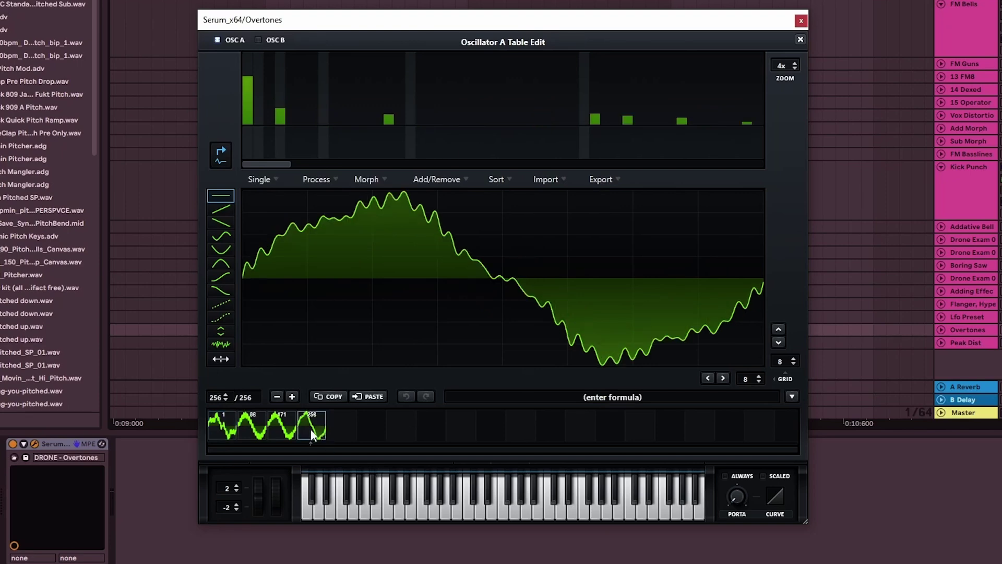
pyautogui.click(282, 425)
pyautogui.click(254, 433)
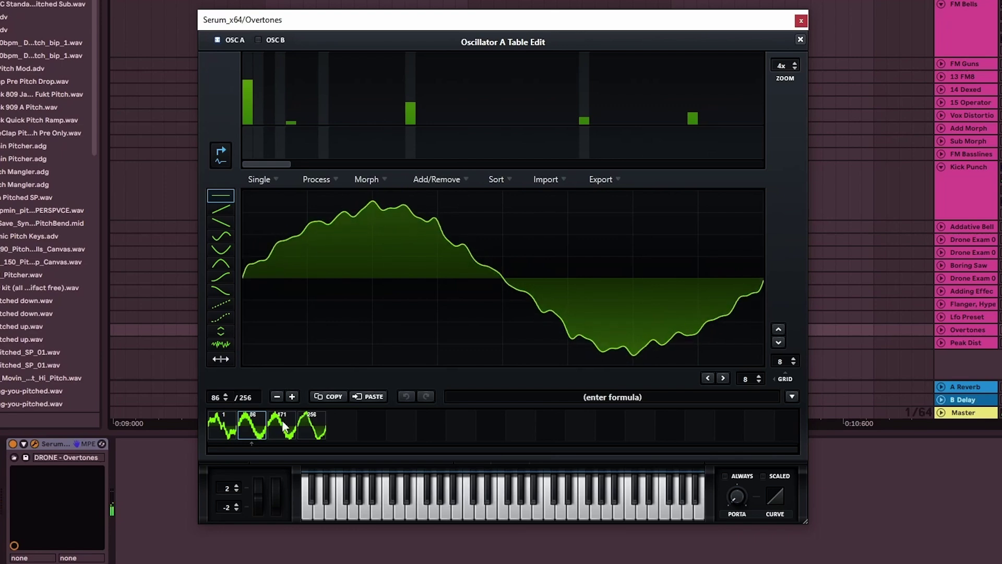
pyautogui.click(801, 20)
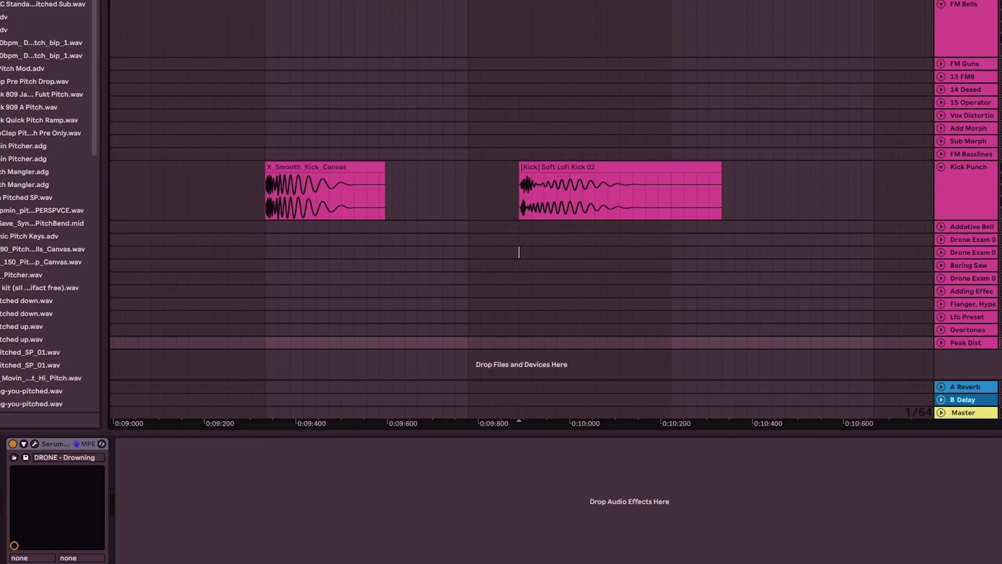
# - Open the DRONE - Drowning patch in Serum on the Peak Dist track and reposition its window
pyautogui.click(948, 342)
pyautogui.click(35, 443)
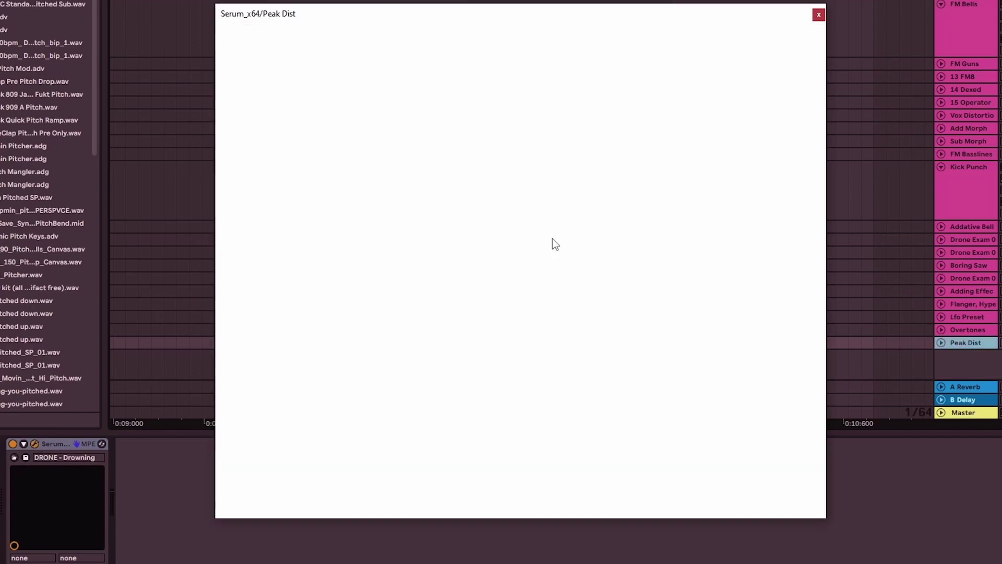
pyautogui.moveTo(534, 24); pyautogui.dragTo(509, 11)
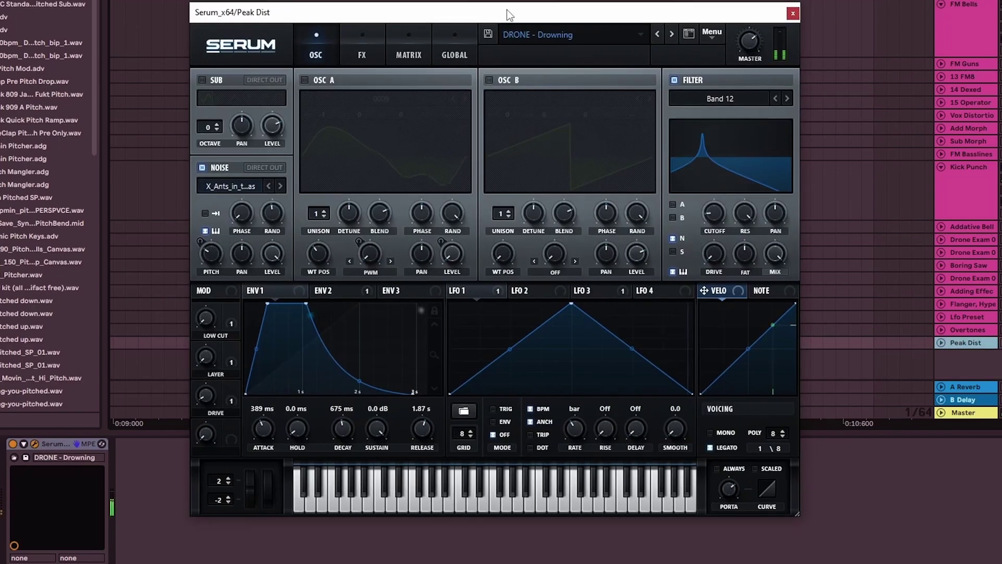